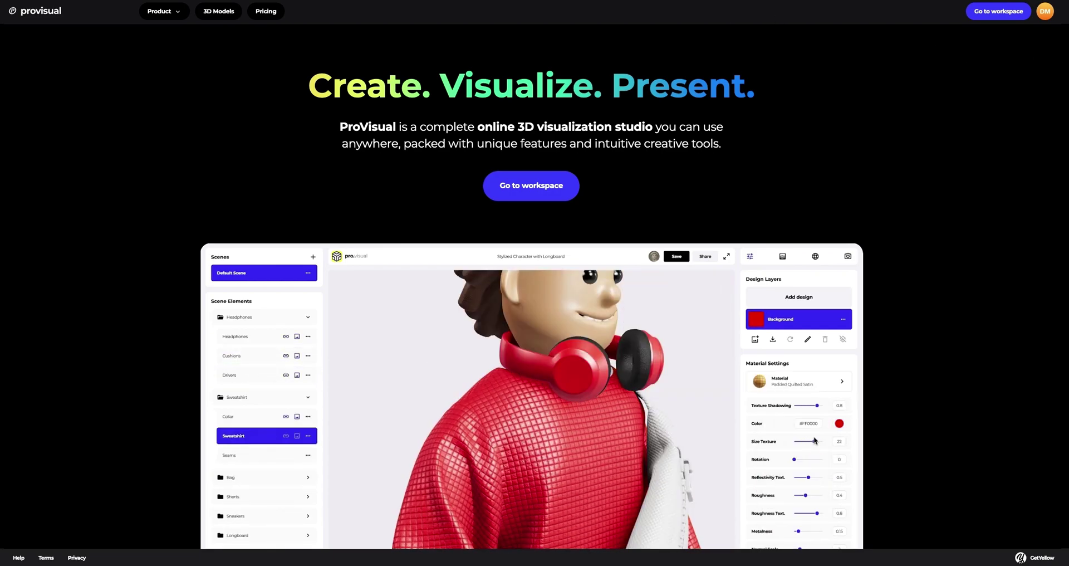
Step: Browse the 3D Models gallery down to the 500ml Aluminium Bottle and open its details
{"action": "left_click", "coordinate": [216, 11]}
{"action": "scroll", "coordinate": [248, 193], "scroll_direction": "down", "scroll_amount": 5}
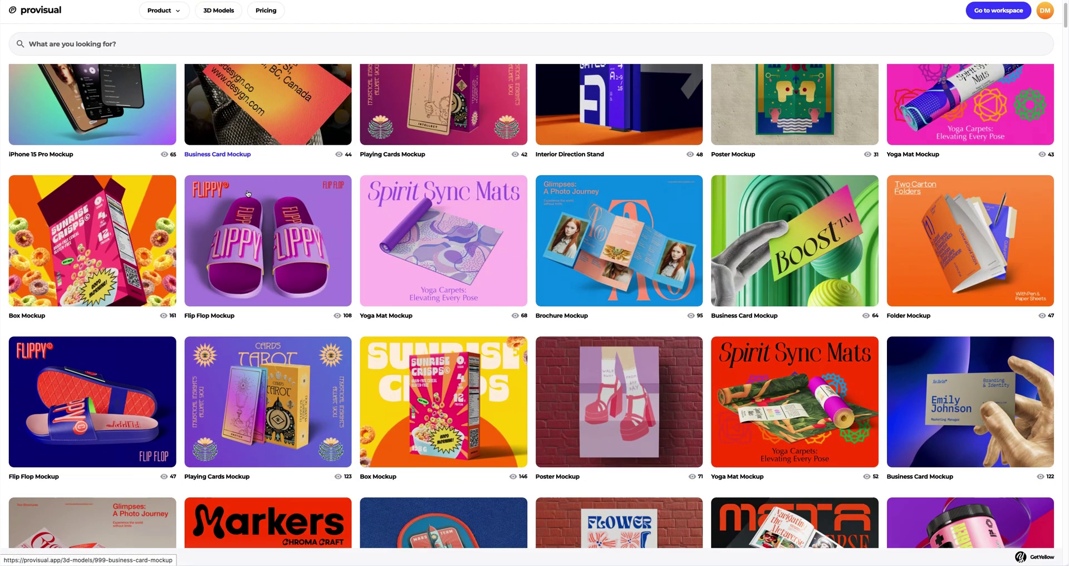
{"action": "scroll", "coordinate": [248, 193], "scroll_direction": "down", "scroll_amount": 10}
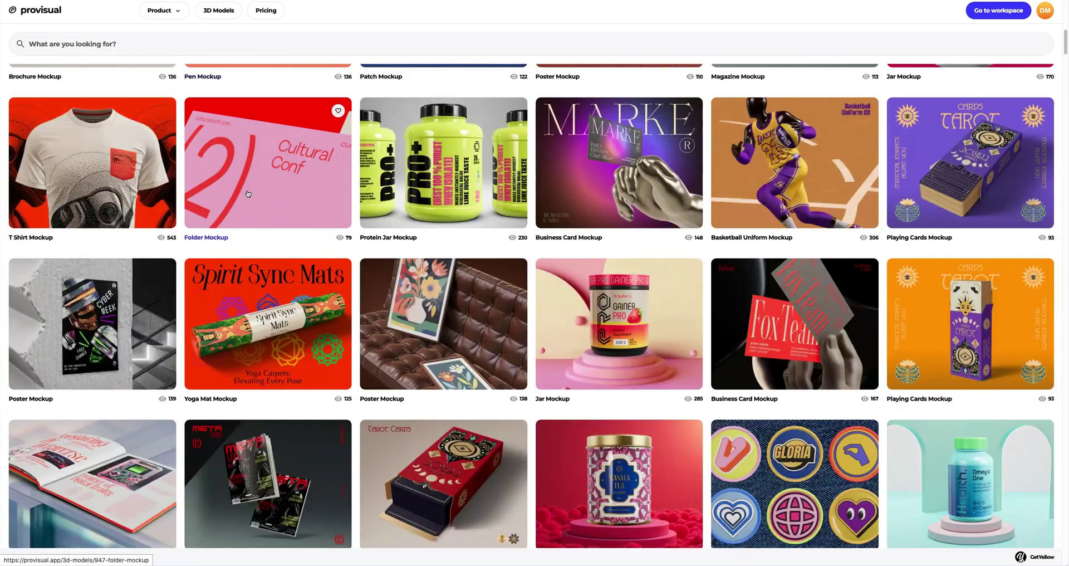
{"action": "scroll", "coordinate": [247, 193], "scroll_direction": "down", "scroll_amount": 9}
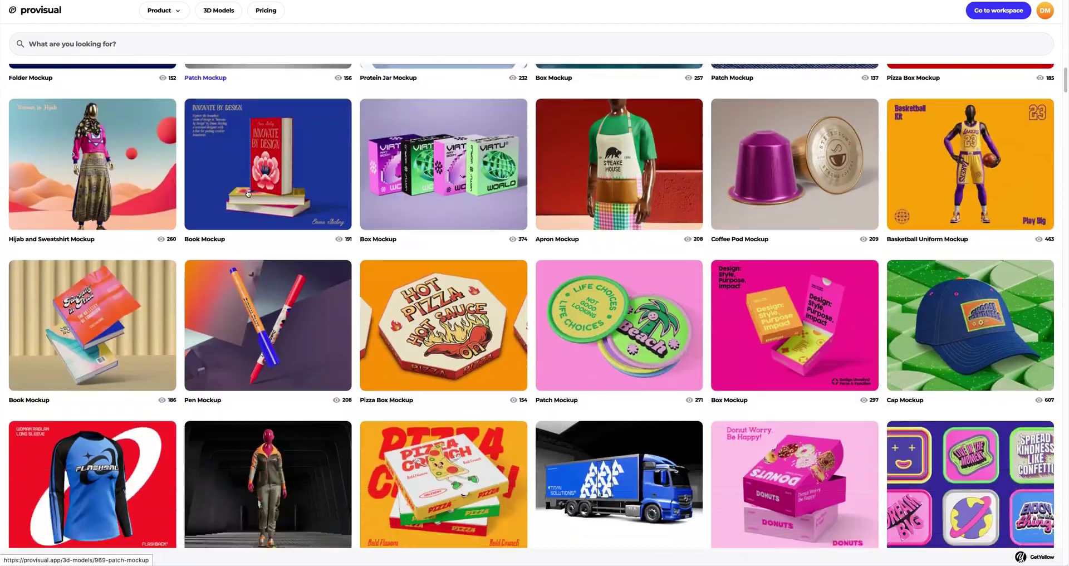
{"action": "scroll", "coordinate": [248, 194], "scroll_direction": "down", "scroll_amount": 9}
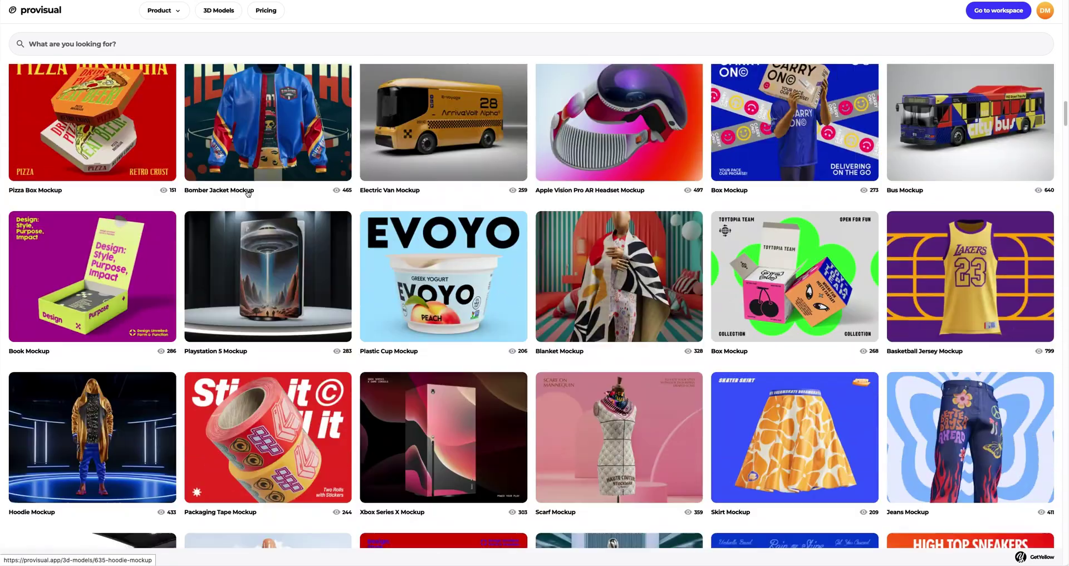
{"action": "scroll", "coordinate": [247, 193], "scroll_direction": "down", "scroll_amount": 12}
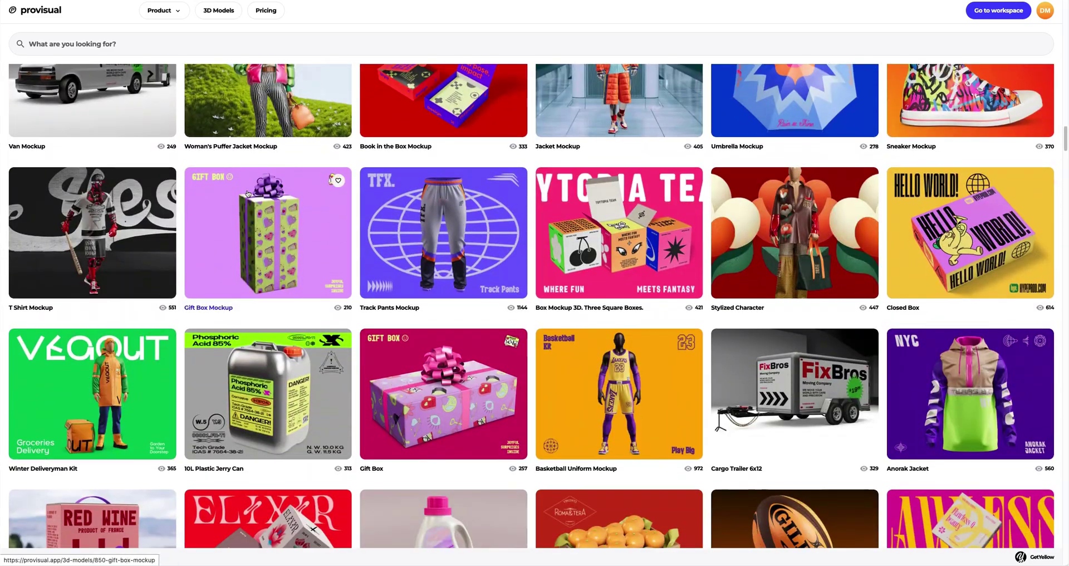
{"action": "scroll", "coordinate": [248, 194], "scroll_direction": "down", "scroll_amount": 6}
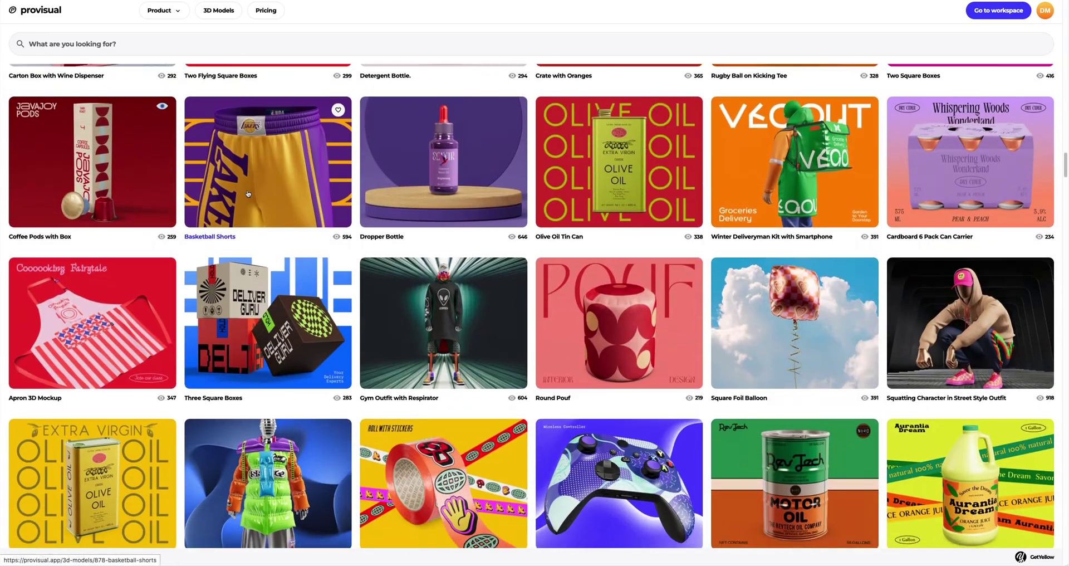
{"action": "scroll", "coordinate": [248, 193], "scroll_direction": "down", "scroll_amount": 7}
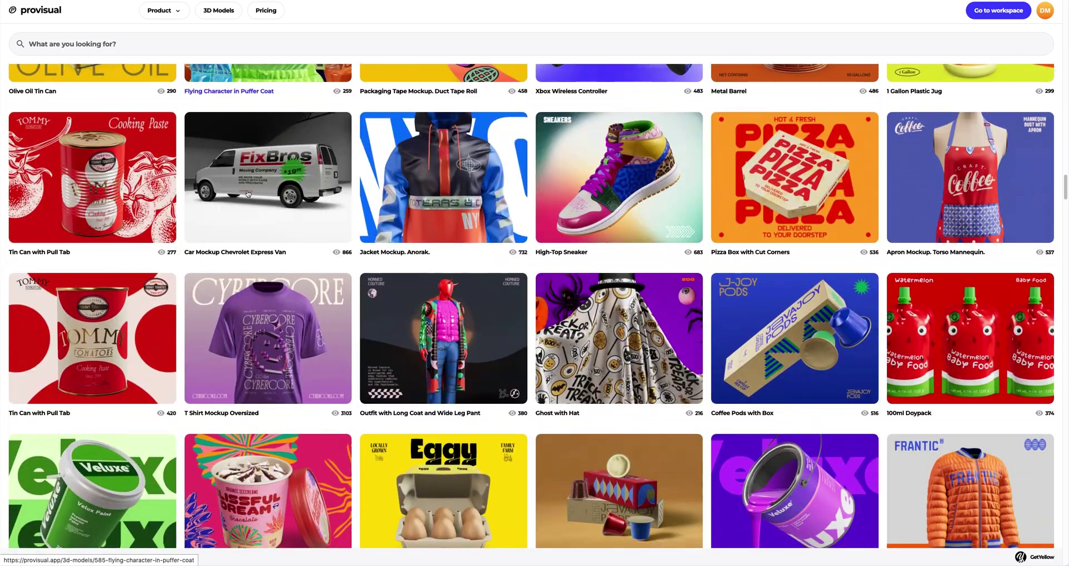
{"action": "scroll", "coordinate": [248, 193], "scroll_direction": "down", "scroll_amount": 13}
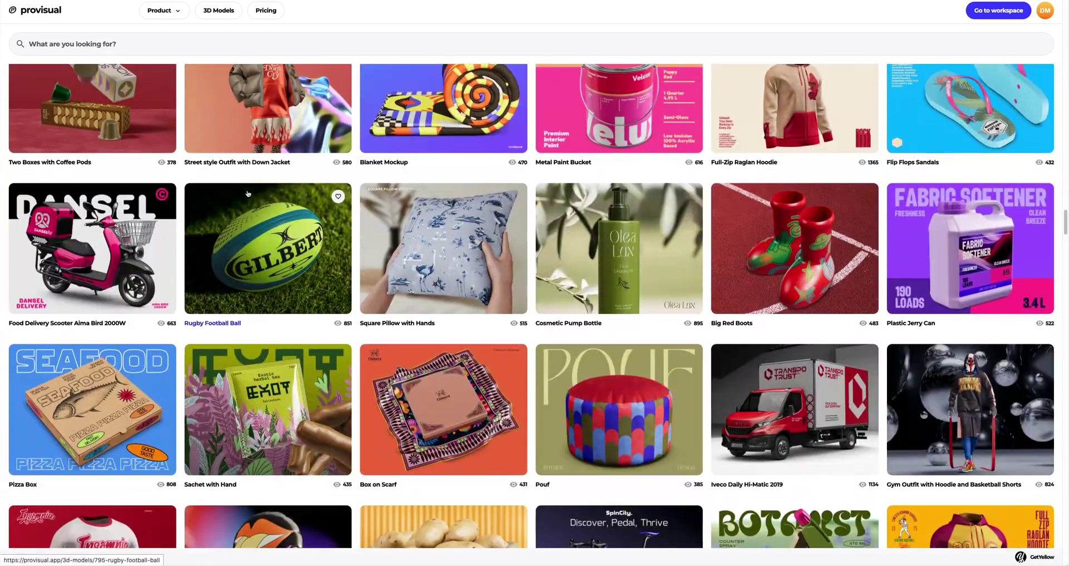
{"action": "scroll", "coordinate": [248, 193], "scroll_direction": "down", "scroll_amount": 10}
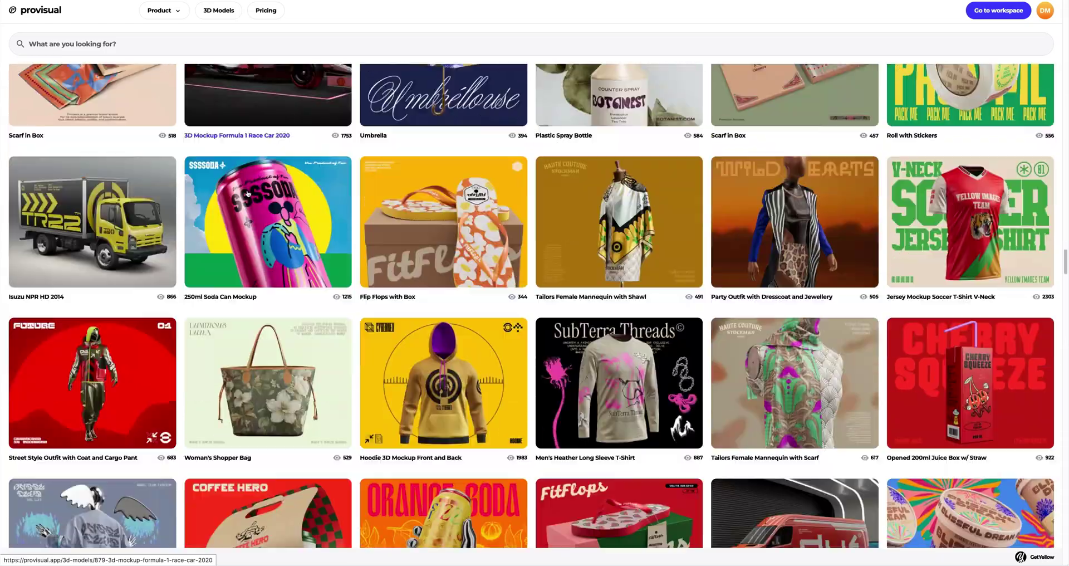
{"action": "scroll", "coordinate": [248, 193], "scroll_direction": "down", "scroll_amount": 10}
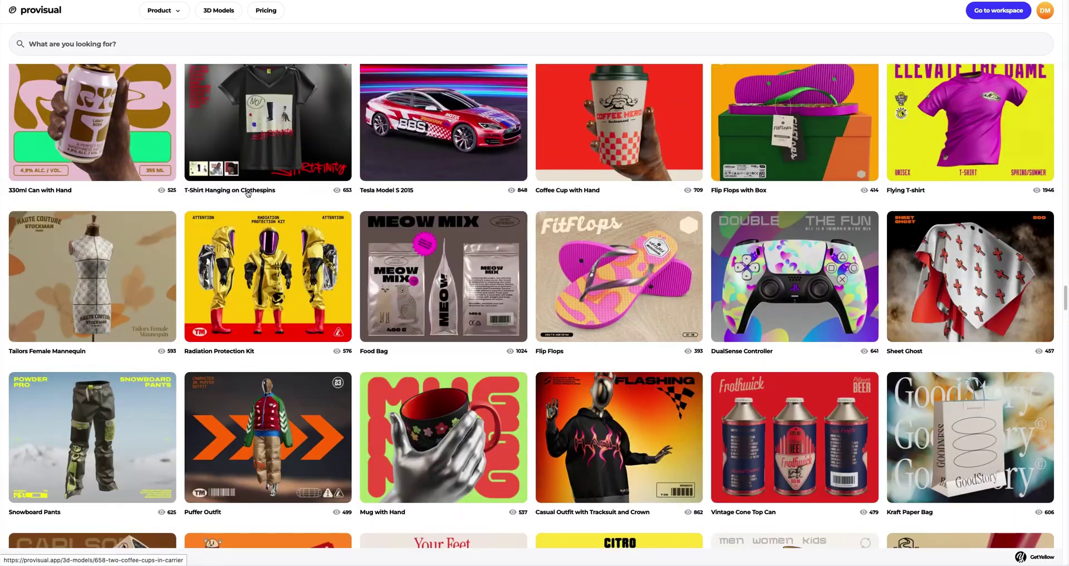
{"action": "scroll", "coordinate": [248, 193], "scroll_direction": "down", "scroll_amount": 12}
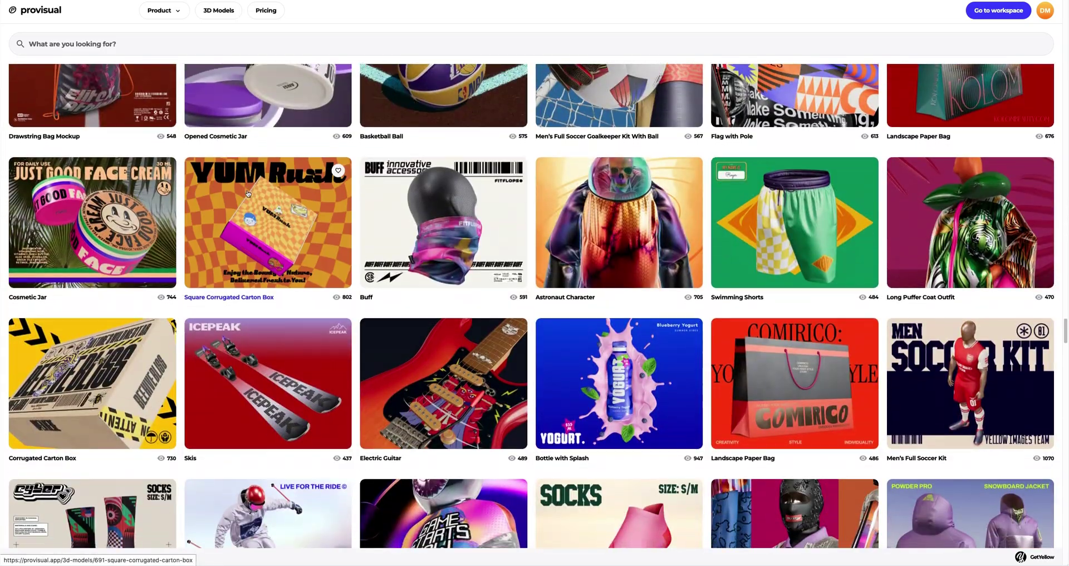
{"action": "scroll", "coordinate": [248, 193], "scroll_direction": "down", "scroll_amount": 9}
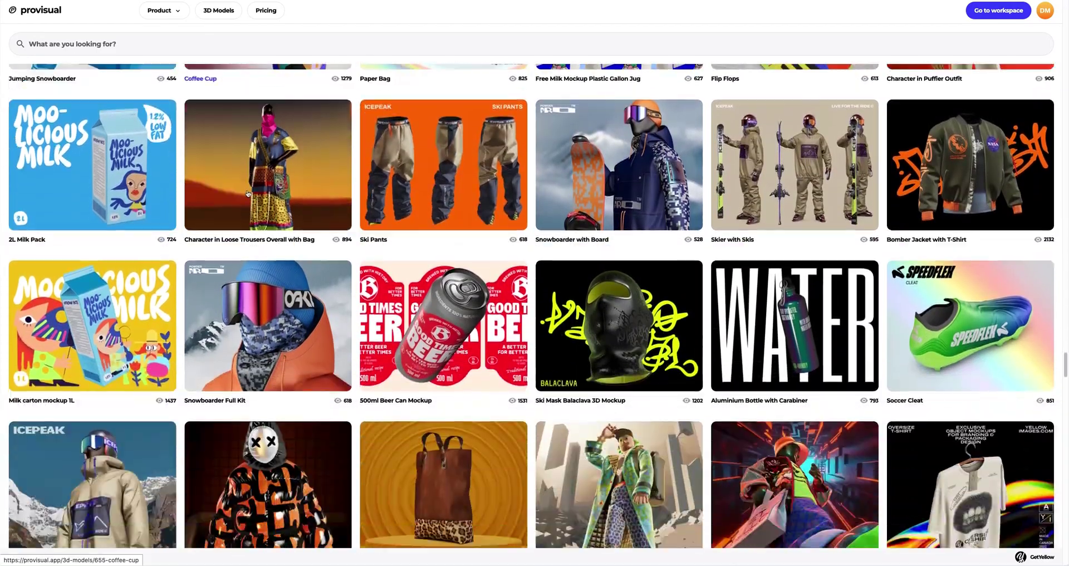
{"action": "scroll", "coordinate": [248, 193], "scroll_direction": "down", "scroll_amount": 11}
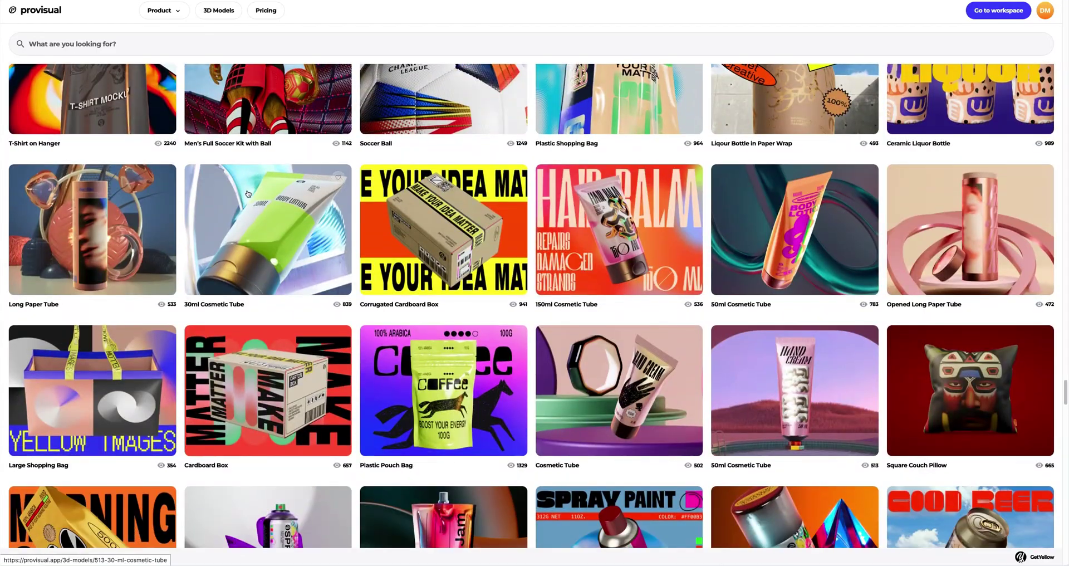
{"action": "scroll", "coordinate": [248, 193], "scroll_direction": "down", "scroll_amount": 10}
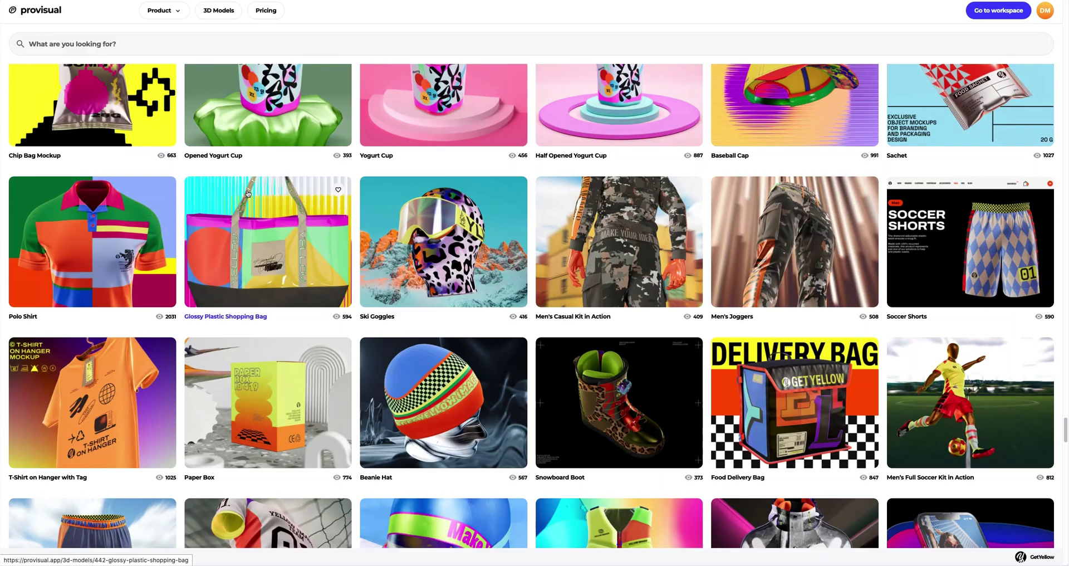
{"action": "scroll", "coordinate": [248, 193], "scroll_direction": "down", "scroll_amount": 10}
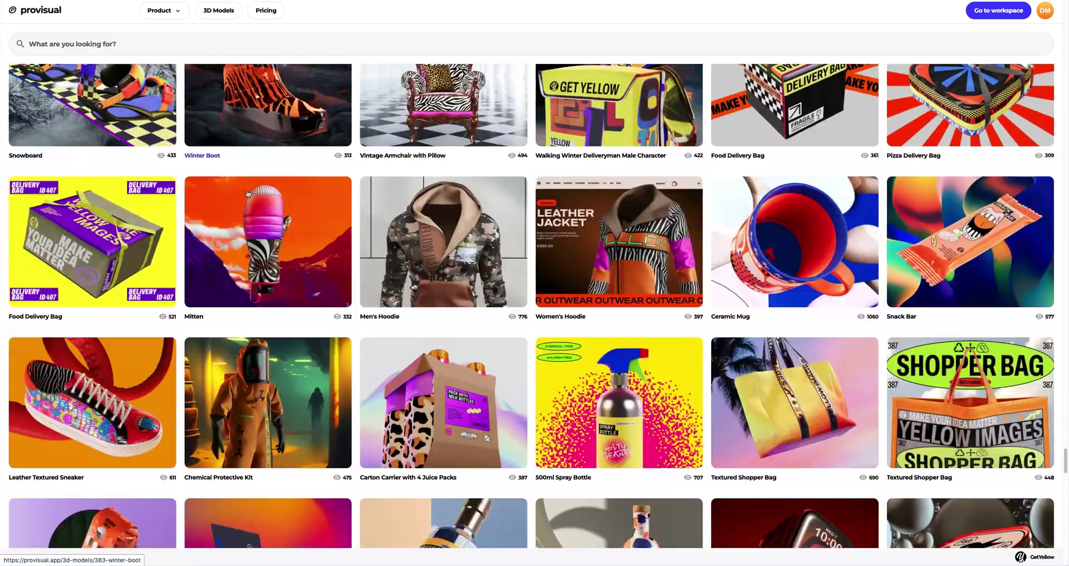
{"action": "scroll", "coordinate": [247, 194], "scroll_direction": "down", "scroll_amount": 4}
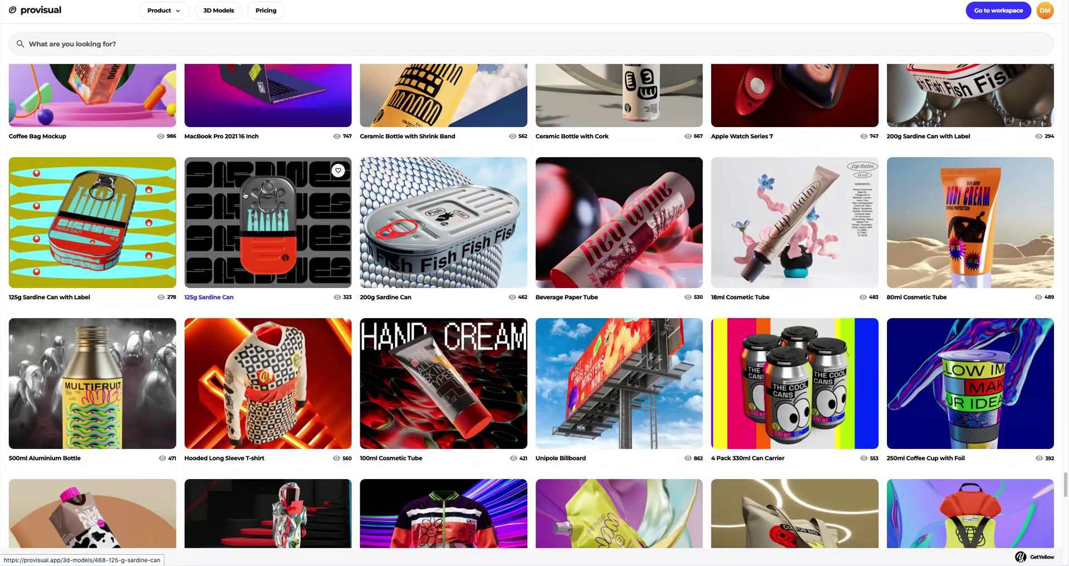
{"action": "left_click", "coordinate": [46, 390]}
Step: Preview the four sample images, then create a project from the bottle mockup
{"action": "left_click", "coordinate": [490, 366]}
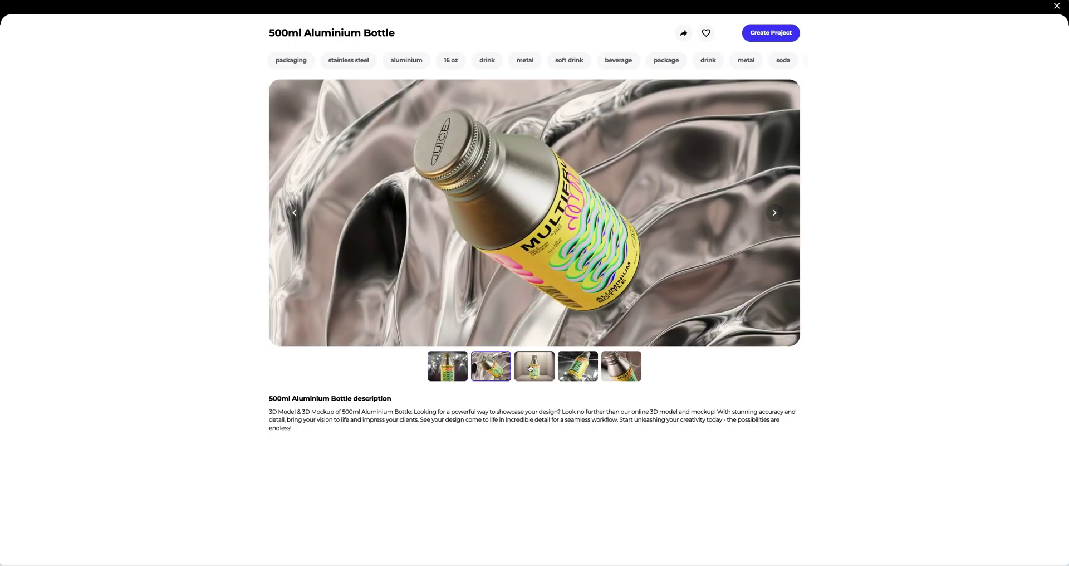
{"action": "left_click", "coordinate": [533, 367]}
{"action": "left_click", "coordinate": [581, 370]}
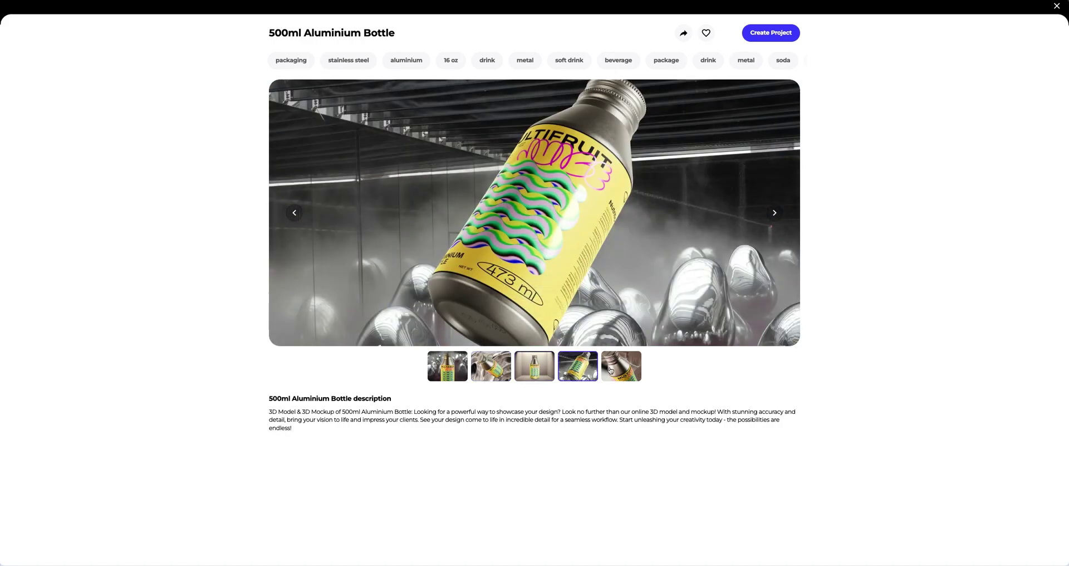
{"action": "left_click", "coordinate": [612, 369]}
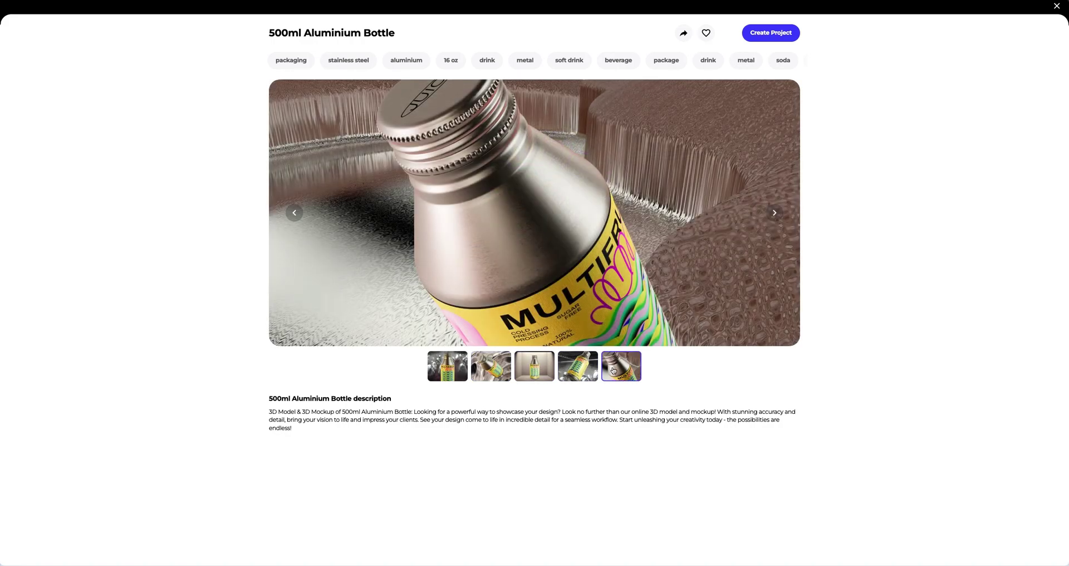
{"action": "left_click", "coordinate": [771, 32]}
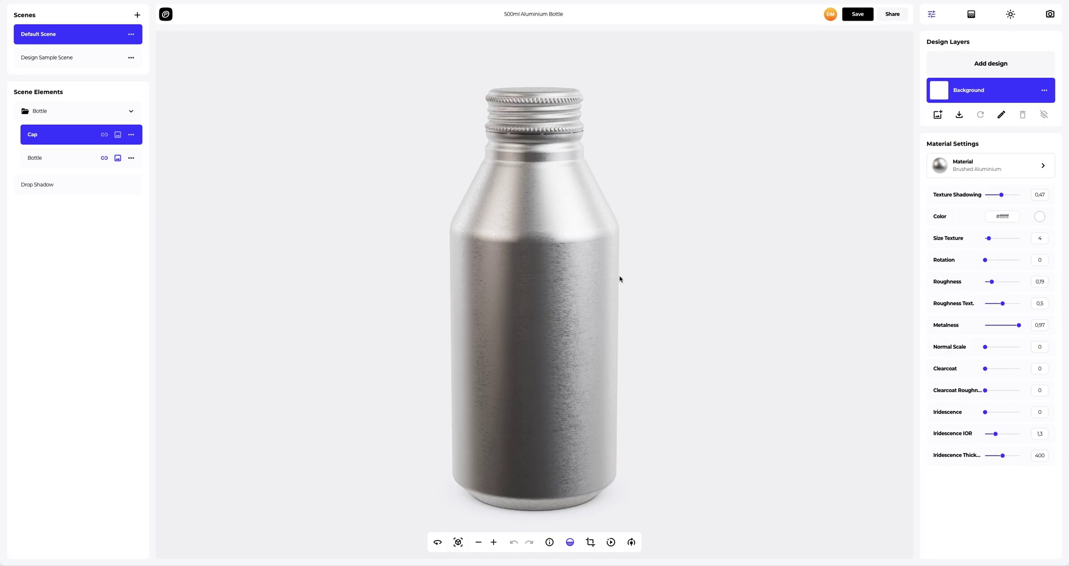
Step: Select the Bottle scene element and load Label.png as its design
{"action": "mouse_move", "coordinate": [620, 278]}
{"action": "left_mouse_down"}
{"action": "mouse_move", "coordinate": [474, 275]}
{"action": "mouse_move", "coordinate": [487, 319]}
{"action": "mouse_move", "coordinate": [511, 199]}
{"action": "mouse_move", "coordinate": [463, 273]}
{"action": "left_mouse_up"}
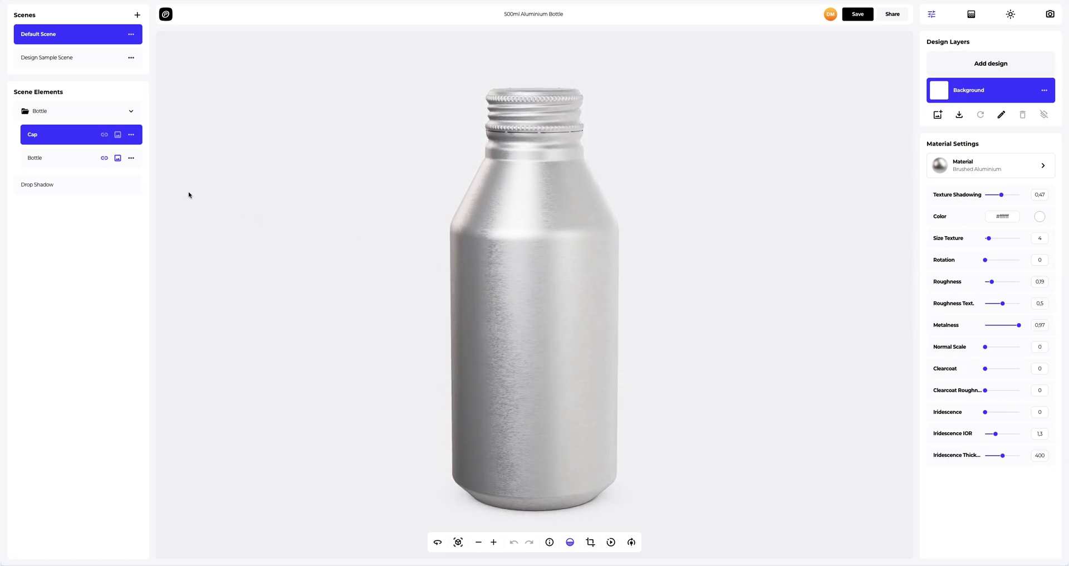
{"action": "left_click", "coordinate": [41, 161]}
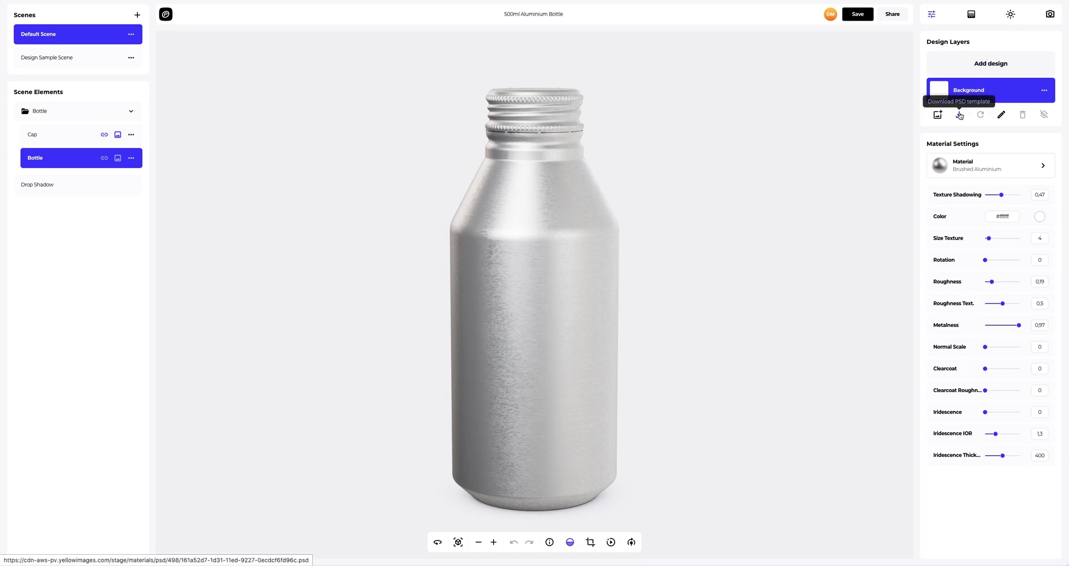
{"action": "left_click", "coordinate": [984, 68]}
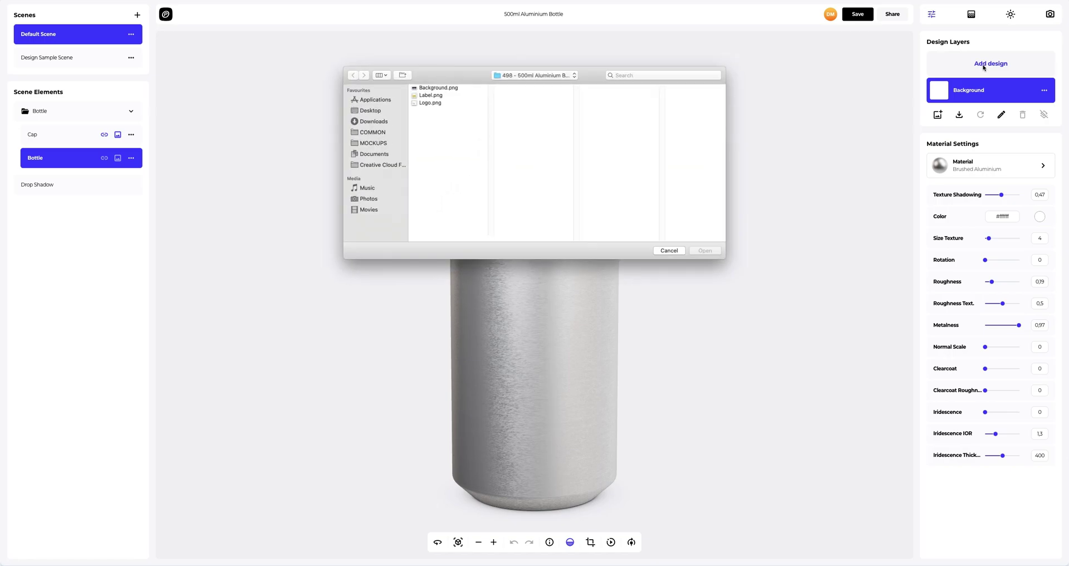
{"action": "left_click", "coordinate": [432, 96]}
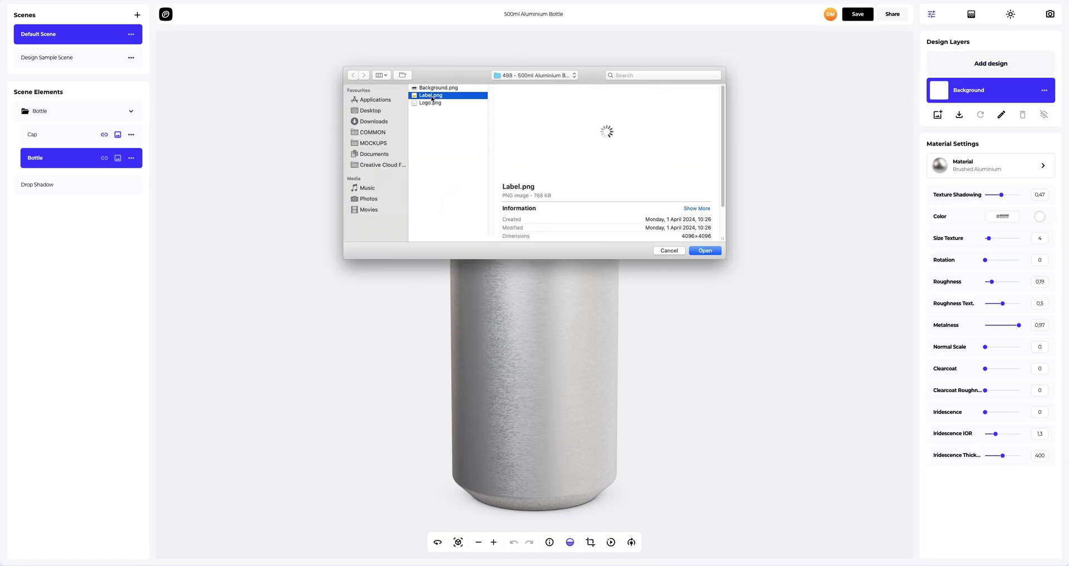
{"action": "left_click", "coordinate": [701, 250]}
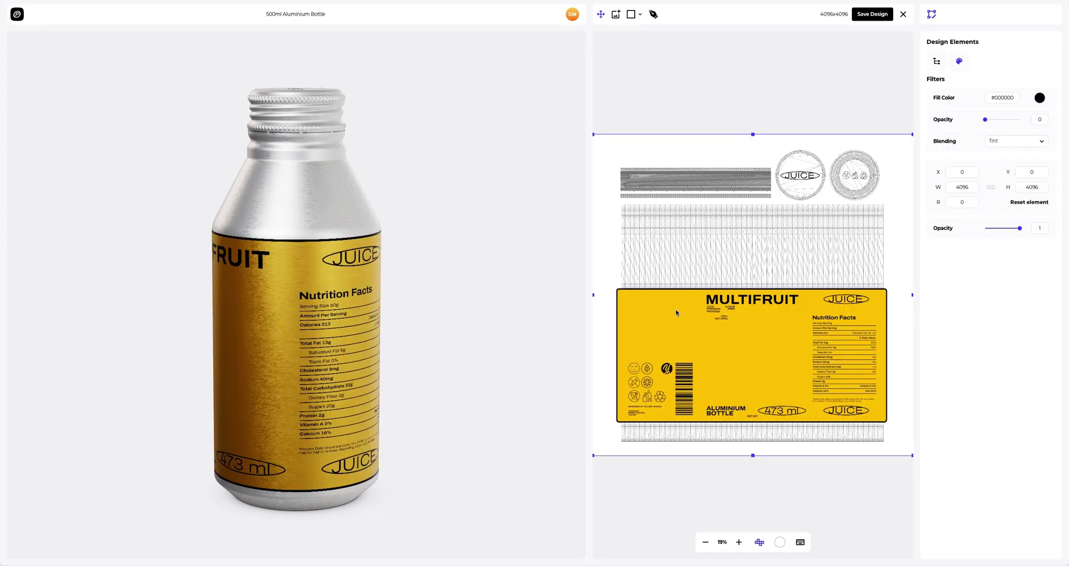
Step: Nudge the MULTIFRUIT label slightly up and right, then check it from front and top
{"action": "mouse_move", "coordinate": [677, 328]}
{"action": "left_mouse_down"}
{"action": "mouse_move", "coordinate": [695, 326]}
{"action": "mouse_move", "coordinate": [665, 332]}
{"action": "mouse_move", "coordinate": [677, 332]}
{"action": "left_mouse_up"}
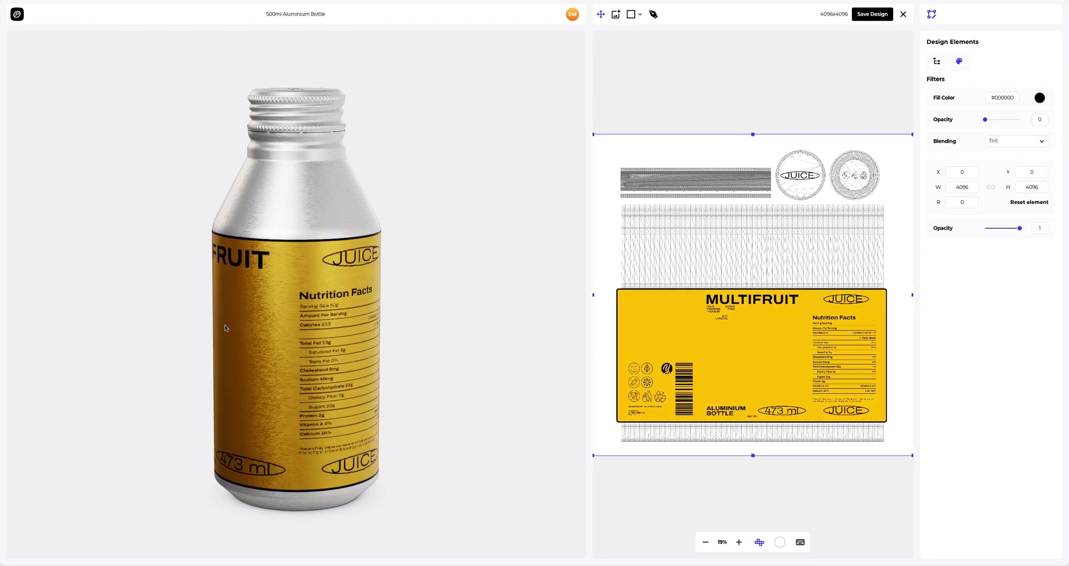
{"action": "left_click_drag", "start_coordinate": [226, 328], "coordinate": [380, 326]}
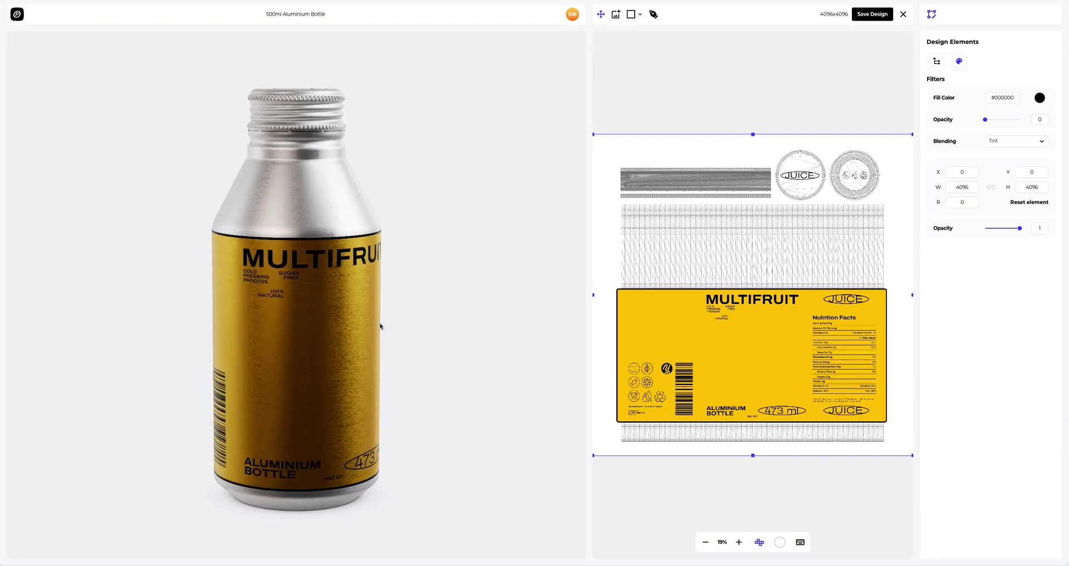
{"action": "left_click_drag", "start_coordinate": [304, 284], "coordinate": [273, 190]}
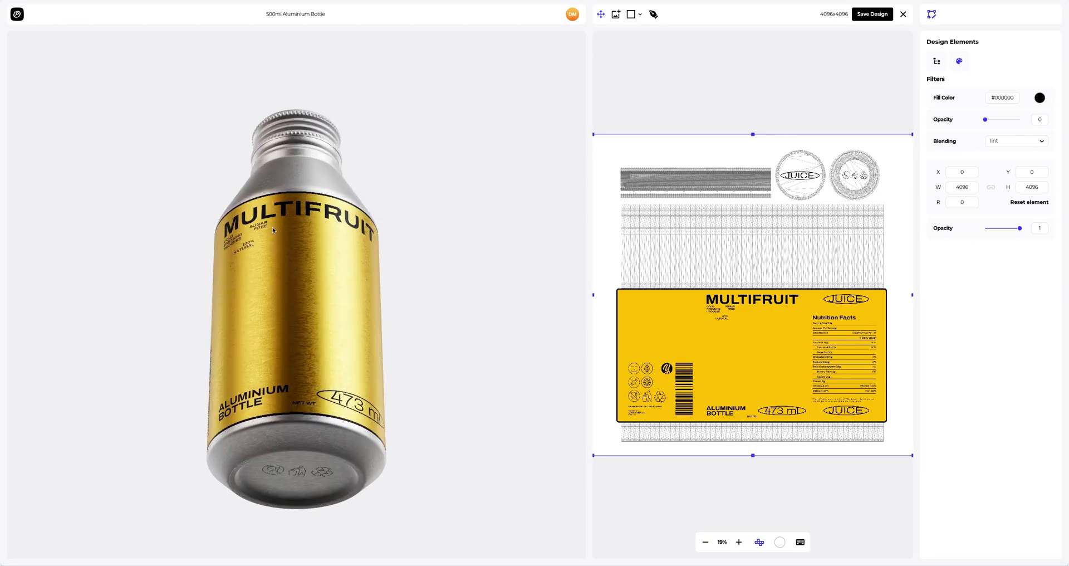
{"action": "left_click_drag", "start_coordinate": [272, 229], "coordinate": [270, 271]}
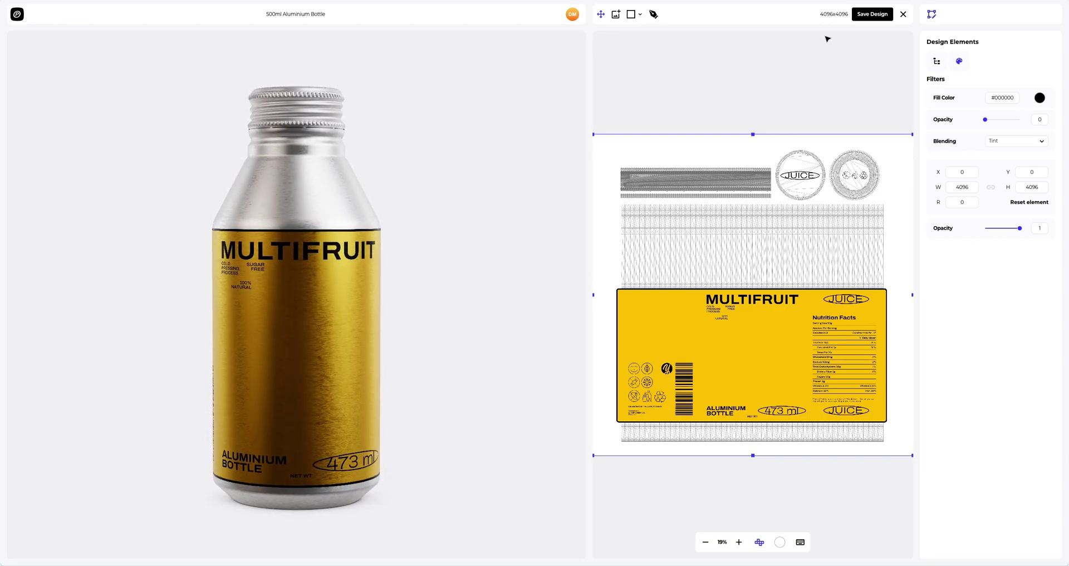
Step: Save the label design, then zoom in and view the label from below
{"action": "left_click", "coordinate": [872, 14]}
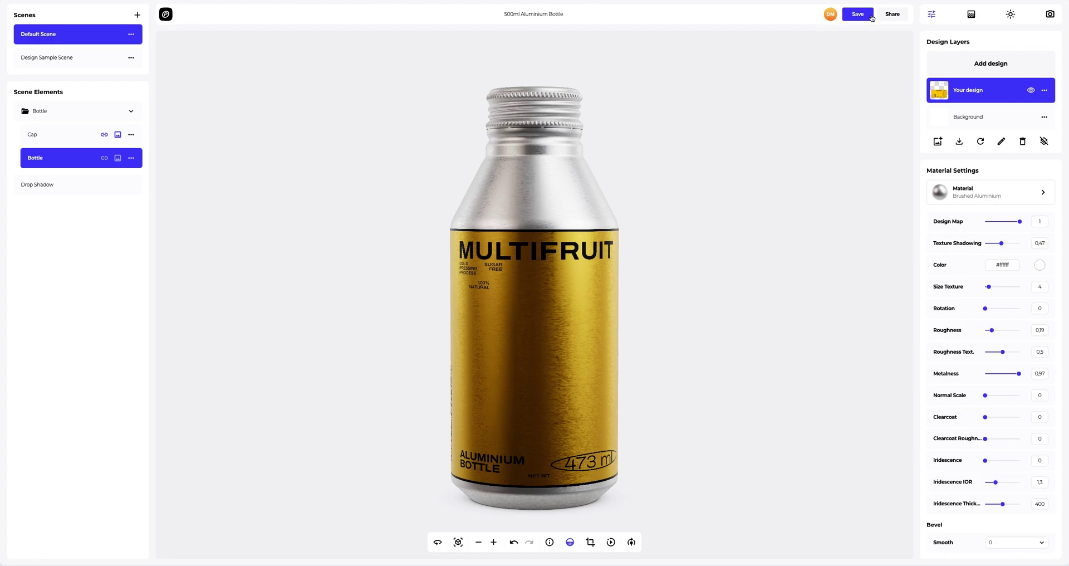
{"action": "scroll", "coordinate": [594, 267], "scroll_direction": "up", "scroll_amount": 5}
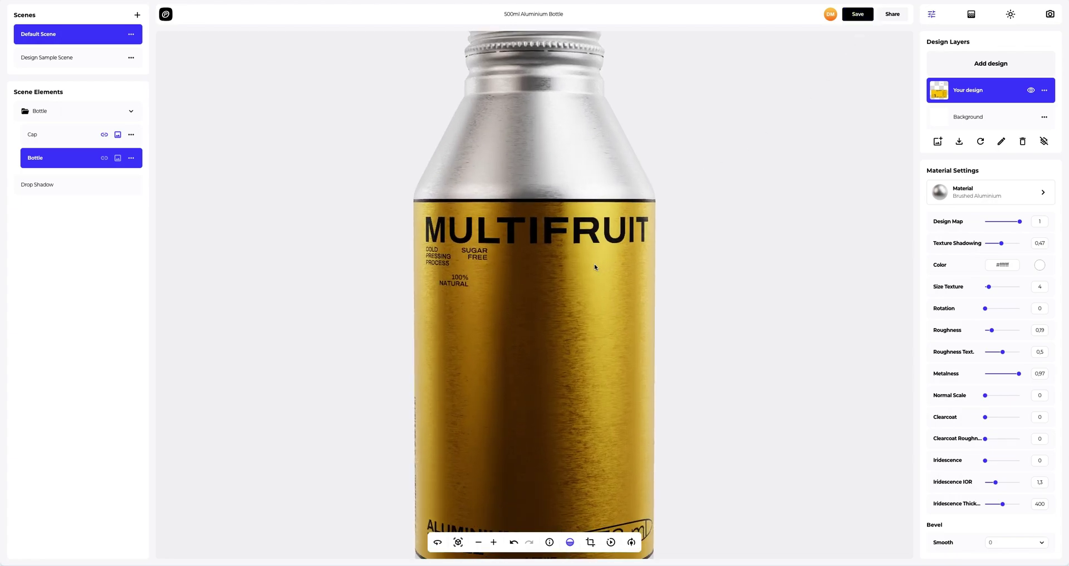
{"action": "left_click_drag", "start_coordinate": [593, 267], "coordinate": [588, 248]}
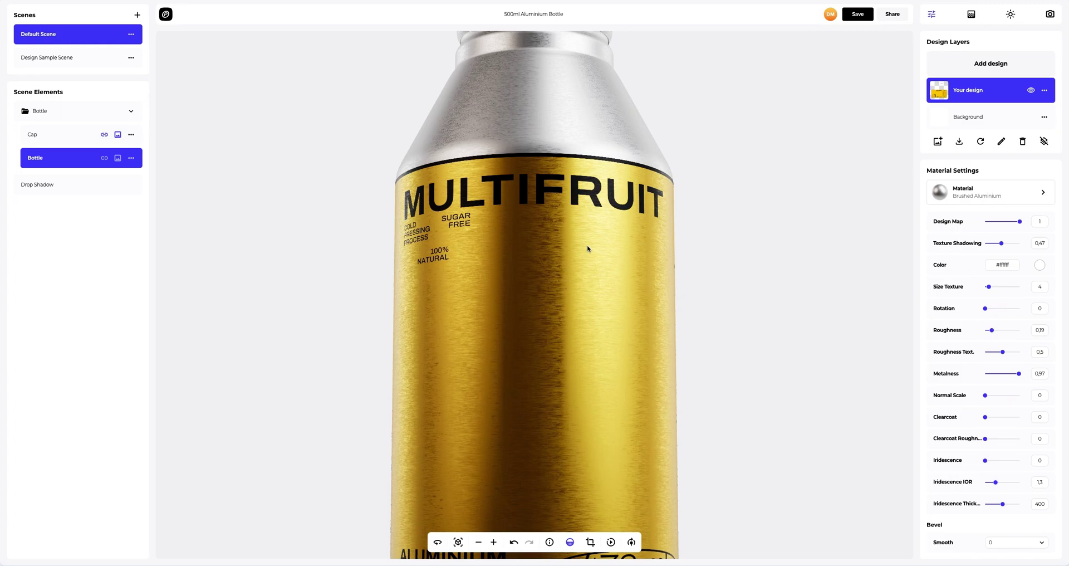
Step: Switch the bottle material to Coarse Paper from the Paper category
{"action": "left_click", "coordinate": [977, 194]}
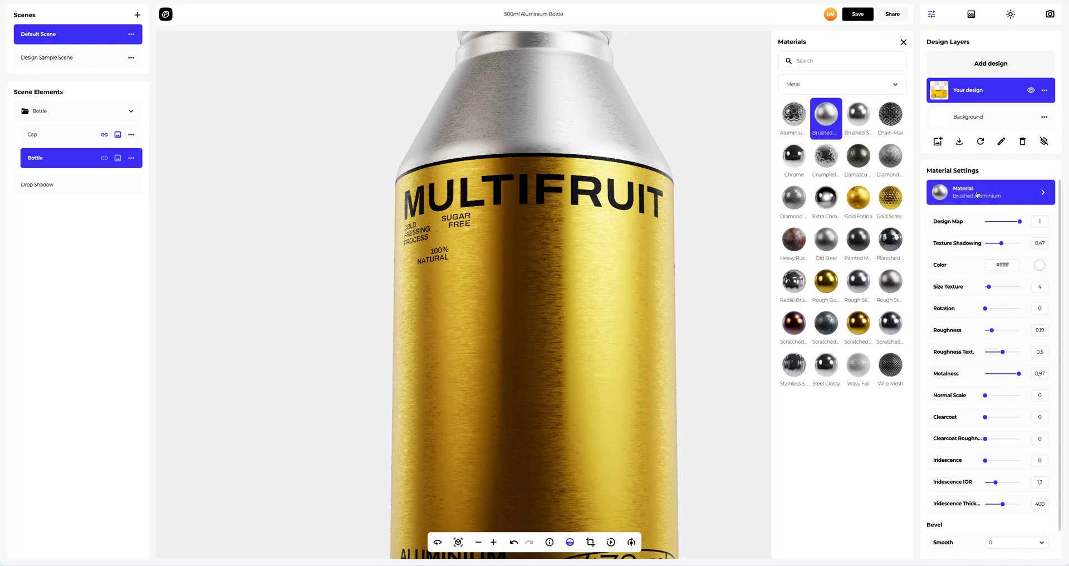
{"action": "left_click", "coordinate": [814, 89]}
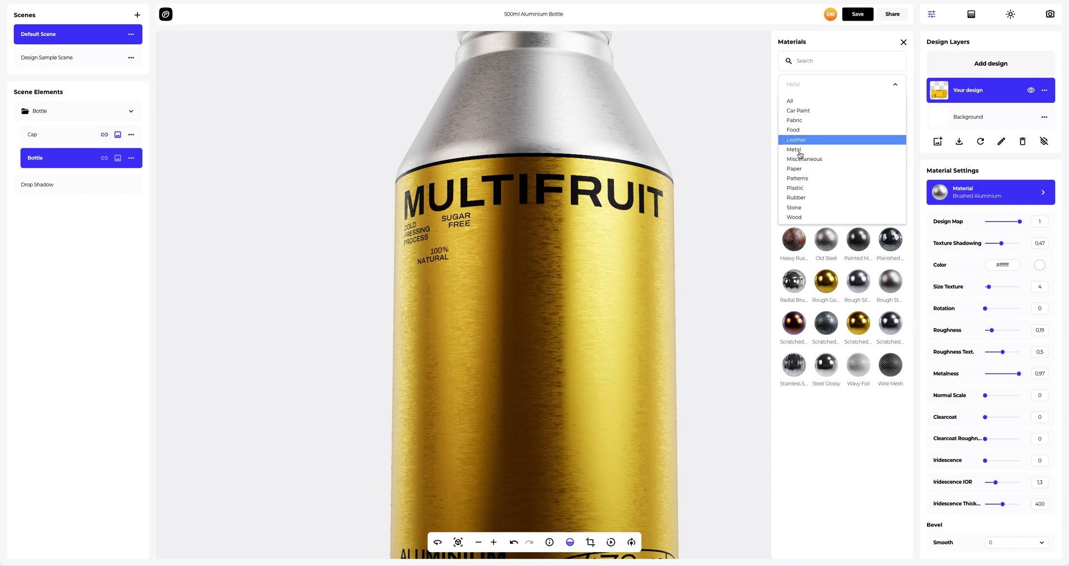
{"action": "left_click", "coordinate": [797, 169]}
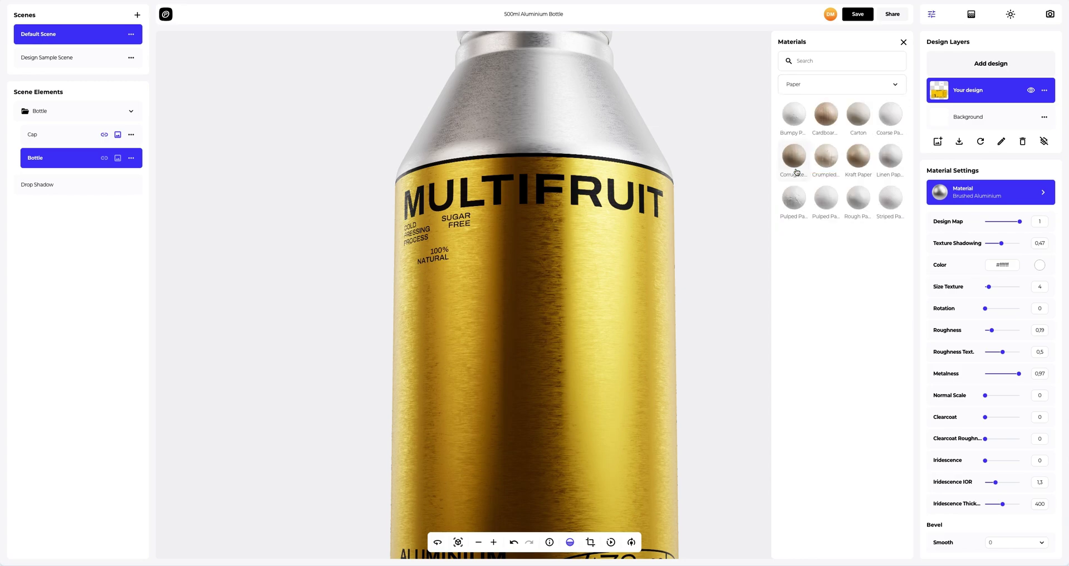
{"action": "left_click", "coordinate": [864, 158]}
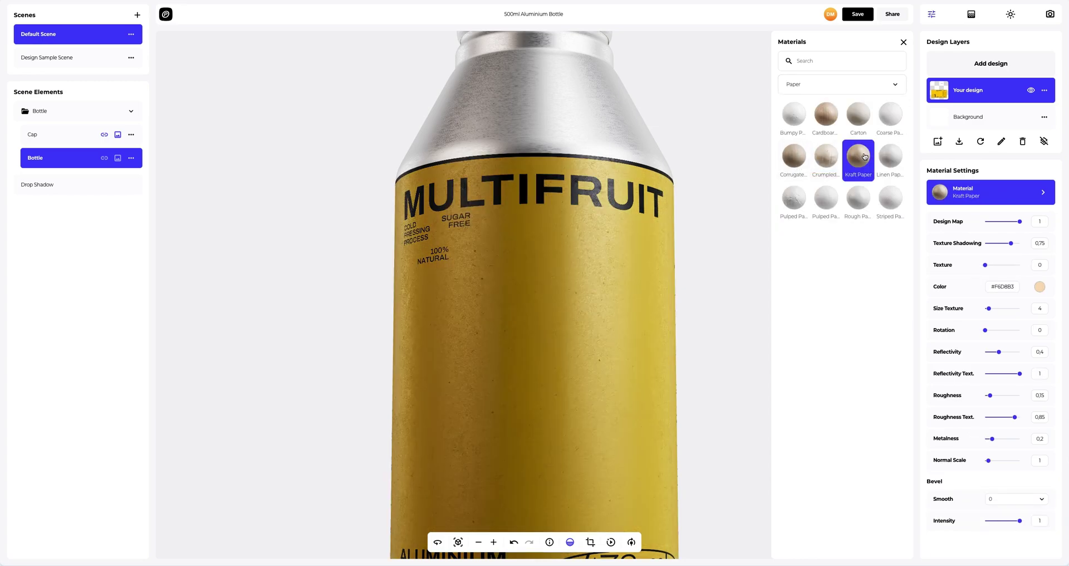
{"action": "left_click", "coordinate": [891, 118]}
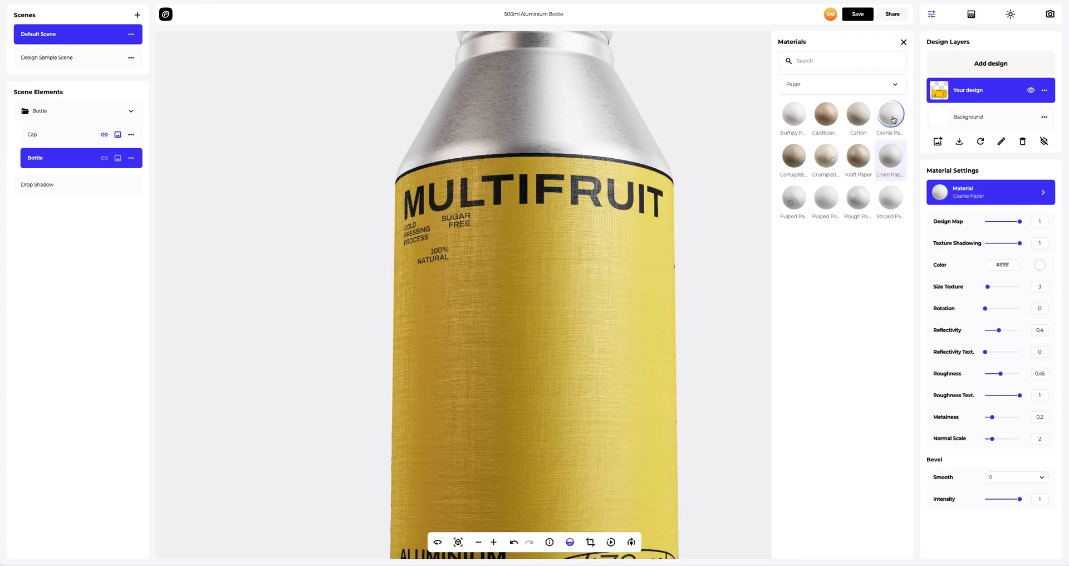
{"action": "left_click", "coordinate": [903, 43]}
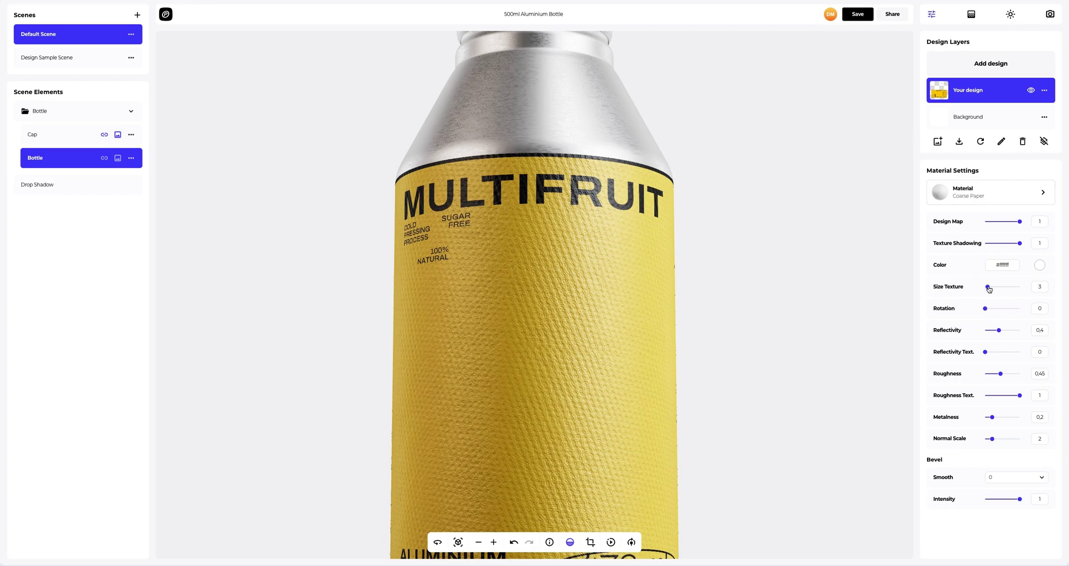
Step: Set the paper's Size Texture to 12.9 and Reflectivity to 0.55
{"action": "left_click_drag", "start_coordinate": [988, 286], "coordinate": [1000, 287]}
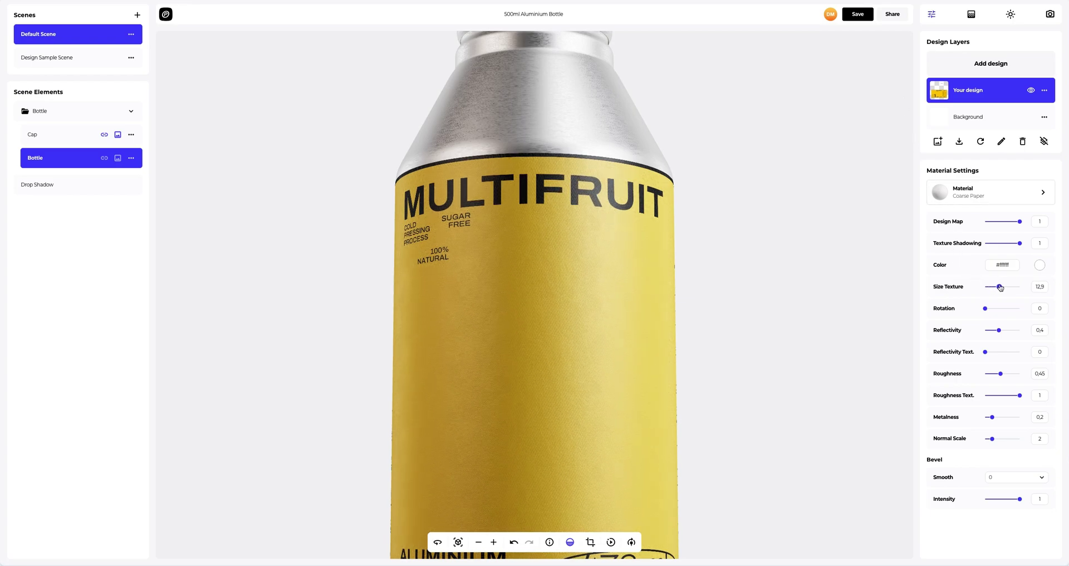
{"action": "left_click_drag", "start_coordinate": [999, 330], "coordinate": [1004, 332]}
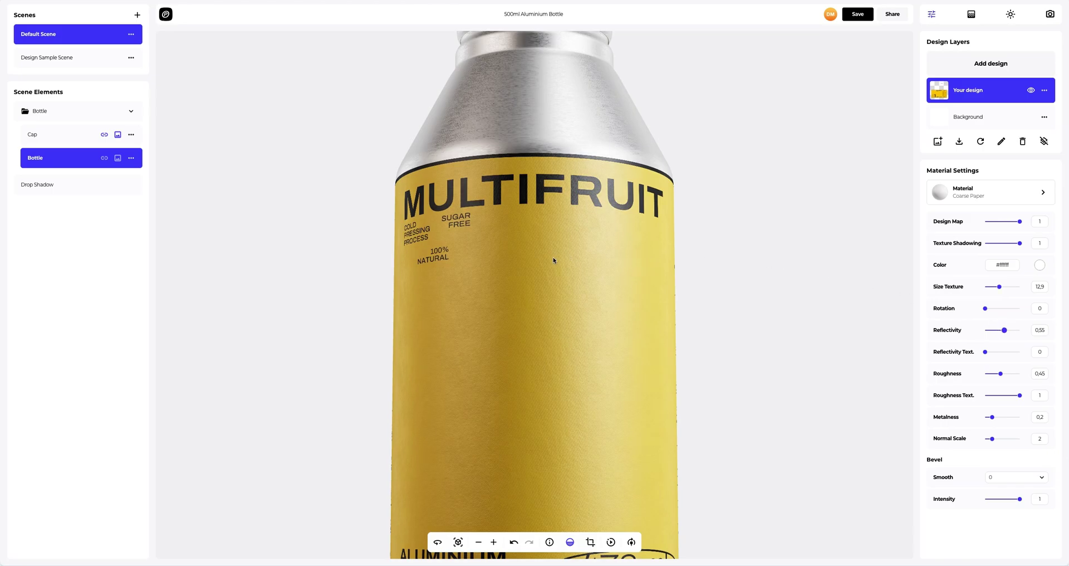
{"action": "left_click_drag", "start_coordinate": [553, 256], "coordinate": [543, 199]}
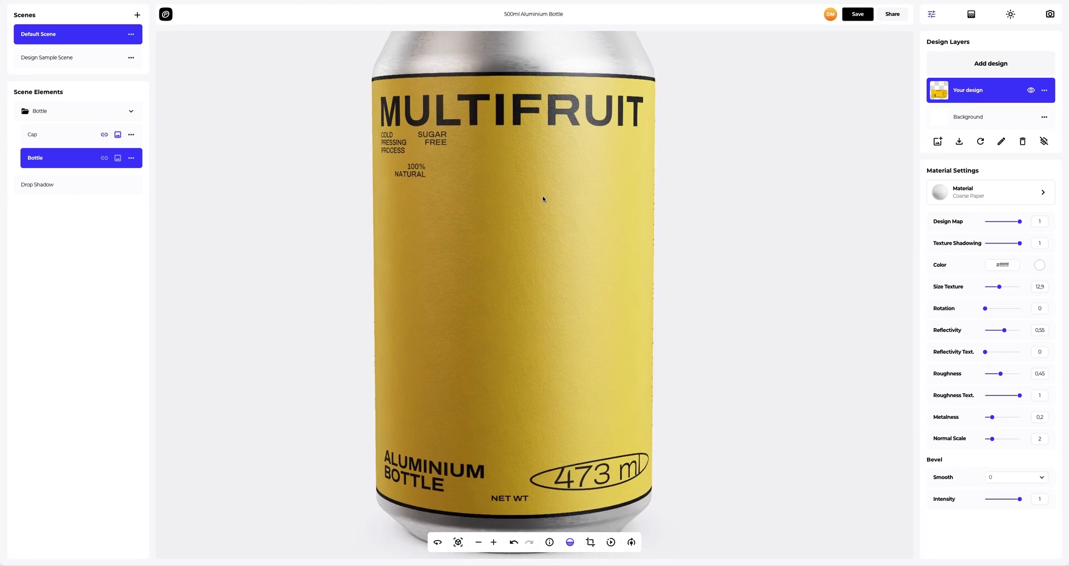
Step: Add Logo.png as a second design layer and save it onto the bottle
{"action": "left_click", "coordinate": [991, 64]}
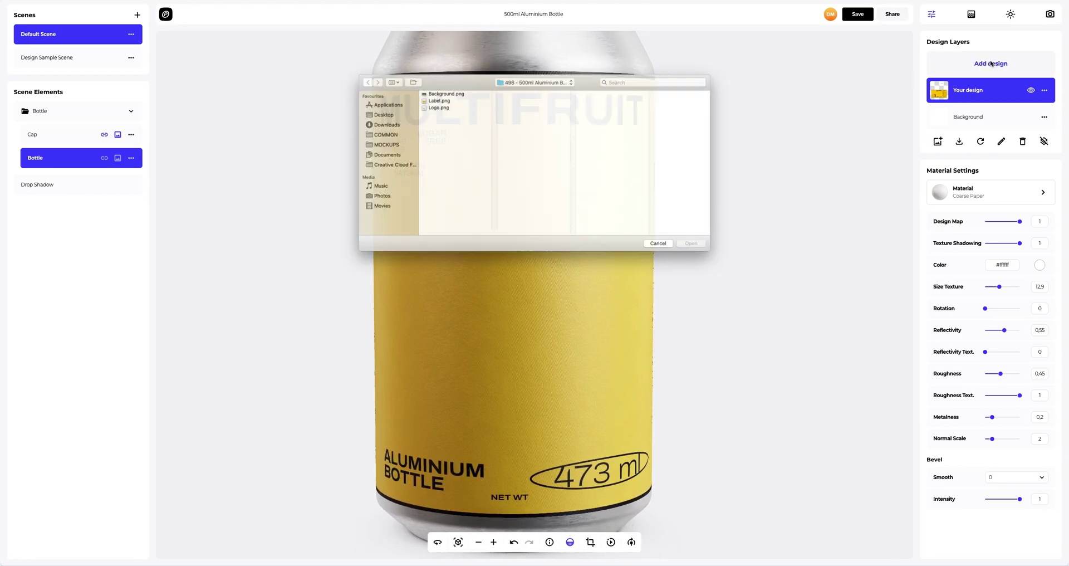
{"action": "left_click", "coordinate": [433, 103]}
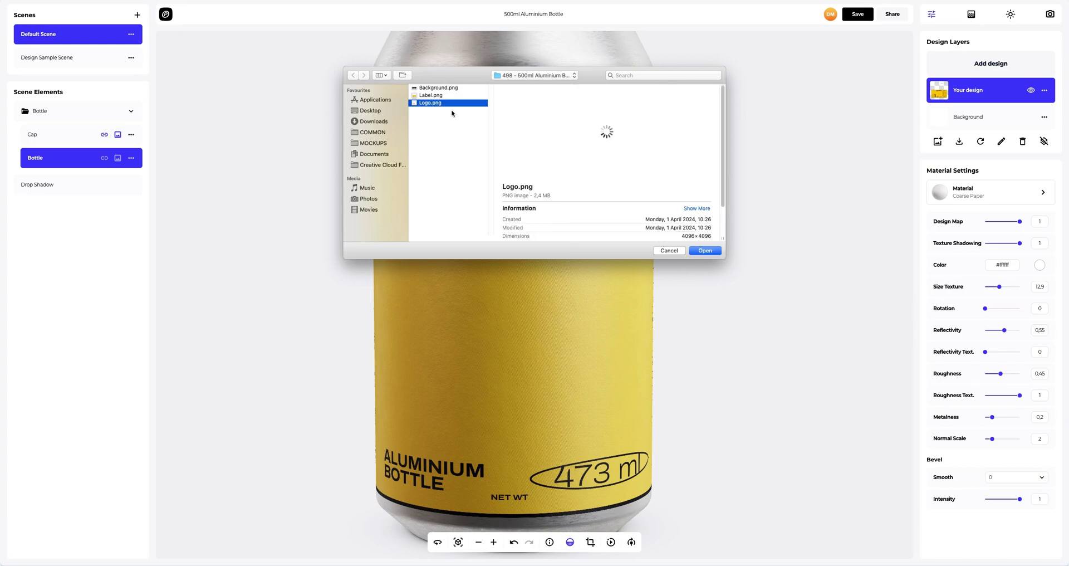
{"action": "left_click", "coordinate": [705, 250]}
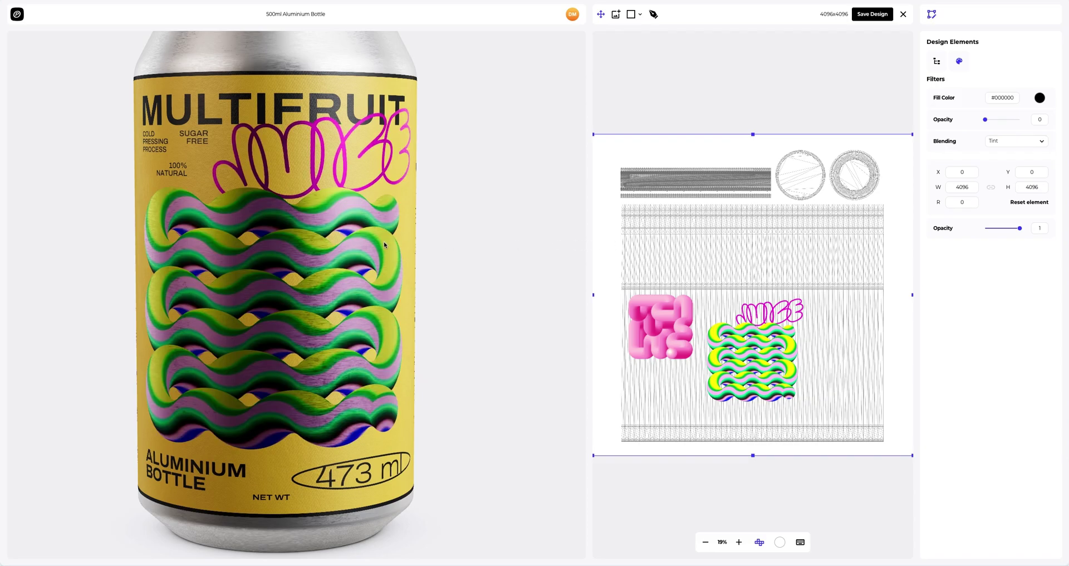
{"action": "mouse_move", "coordinate": [383, 242]}
{"action": "left_mouse_down"}
{"action": "mouse_move", "coordinate": [204, 245]}
{"action": "mouse_move", "coordinate": [434, 245]}
{"action": "mouse_move", "coordinate": [379, 243]}
{"action": "left_mouse_up"}
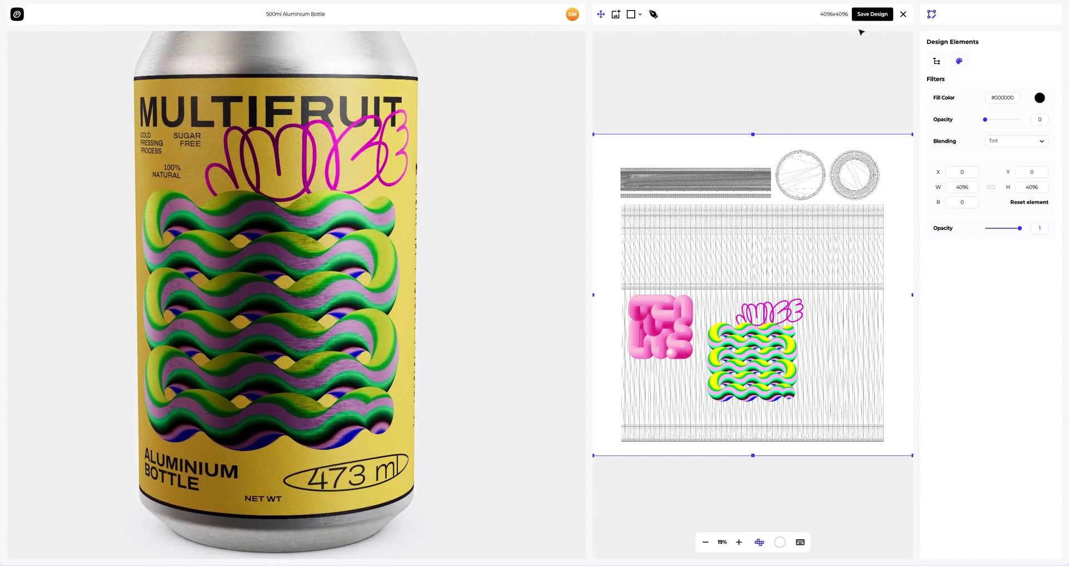
{"action": "left_click", "coordinate": [873, 14]}
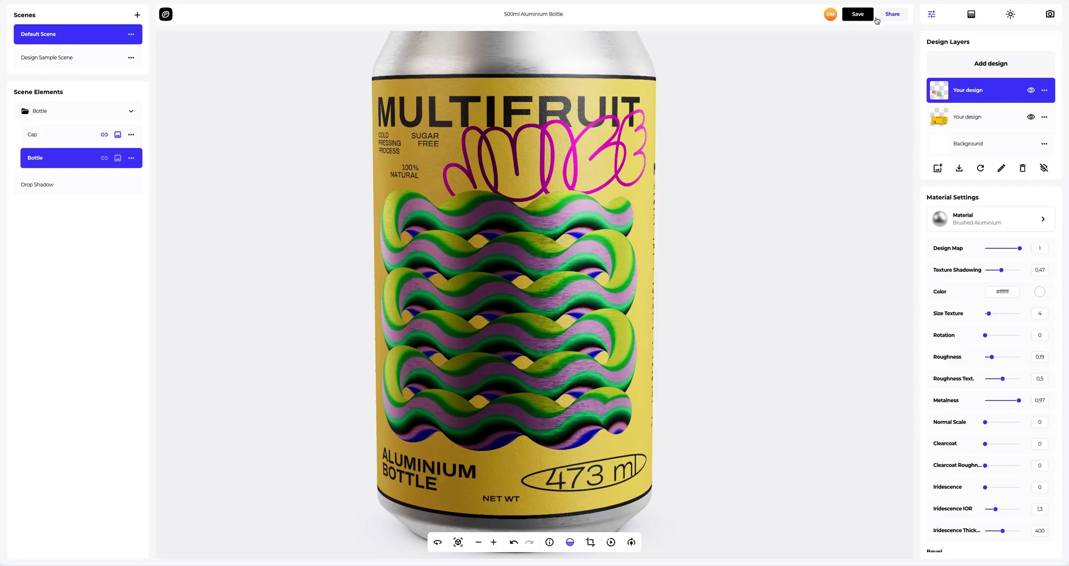
Step: Apply the Pearl material from the Miscellaneous category to the logo design layer
{"action": "scroll", "coordinate": [640, 230], "scroll_direction": "up", "scroll_amount": 5}
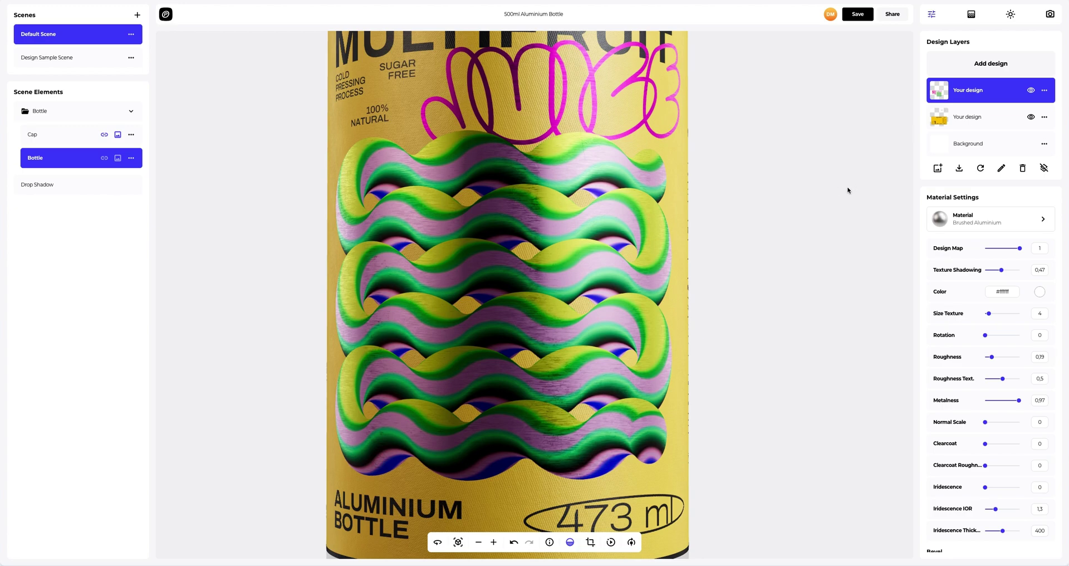
{"action": "left_click", "coordinate": [976, 225]}
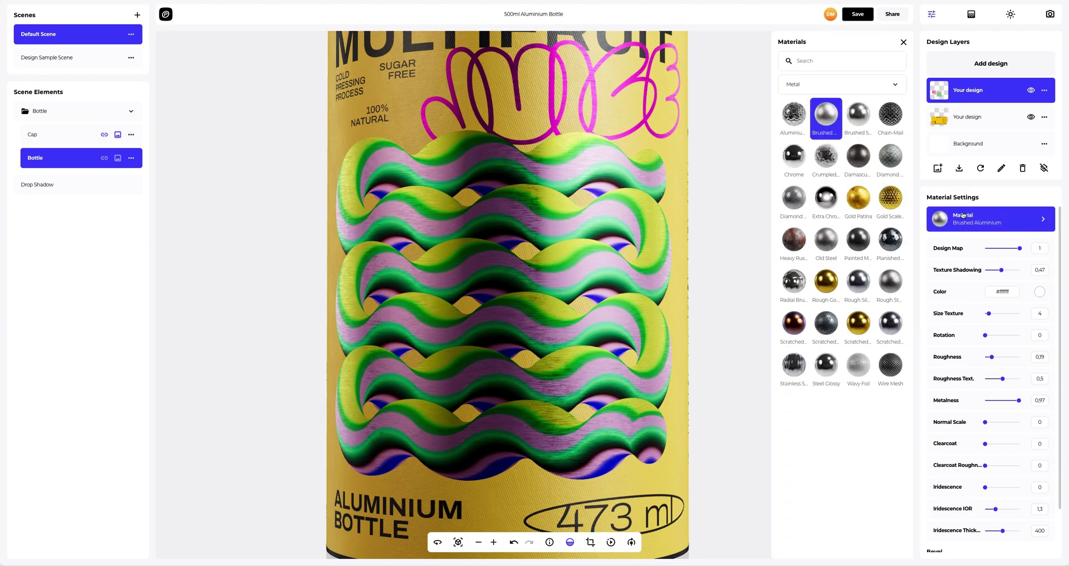
{"action": "left_click", "coordinate": [804, 88]}
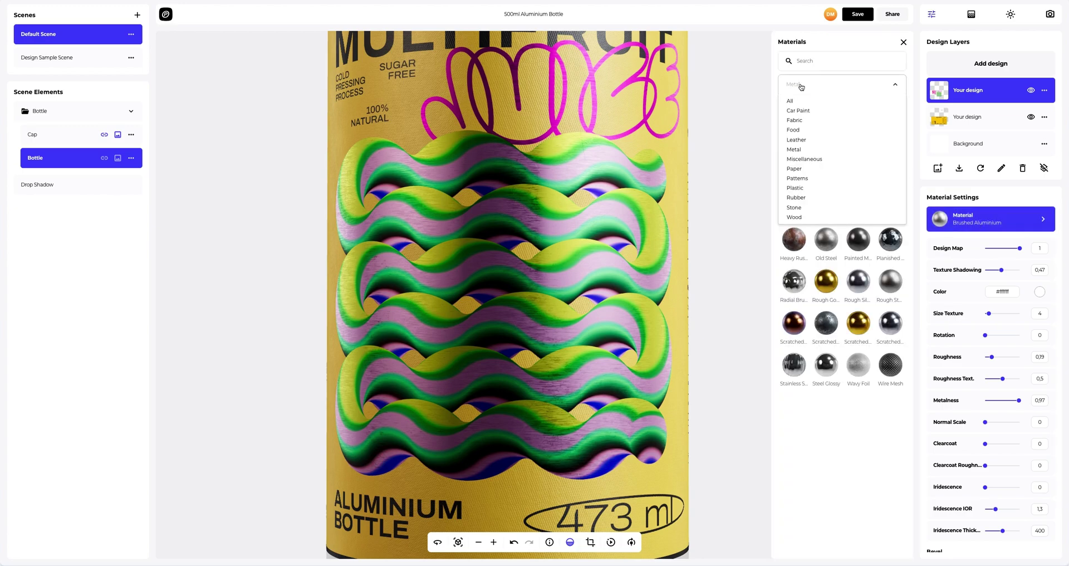
{"action": "left_click", "coordinate": [797, 160]}
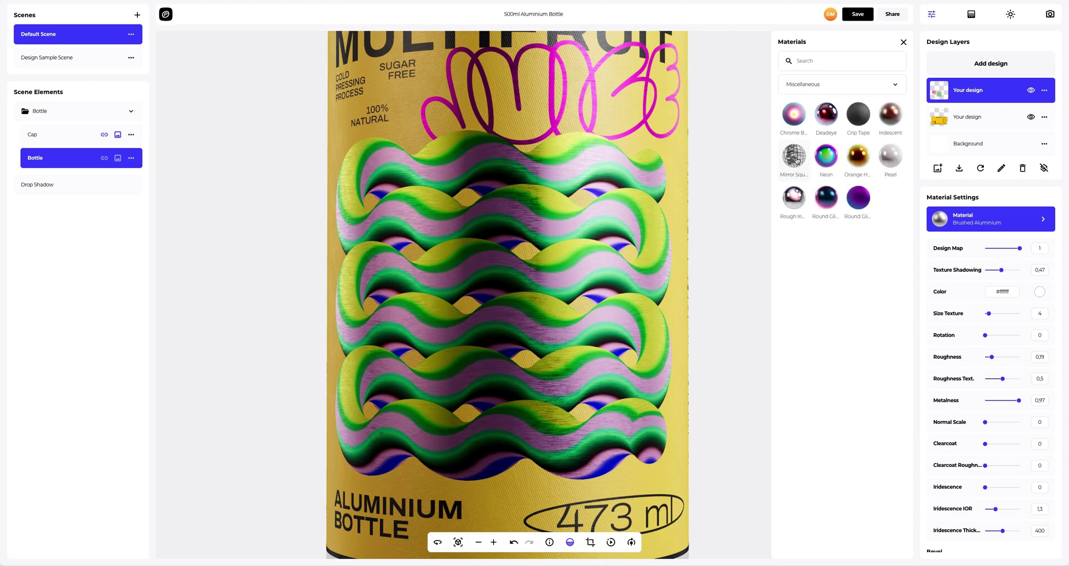
{"action": "left_click", "coordinate": [893, 158]}
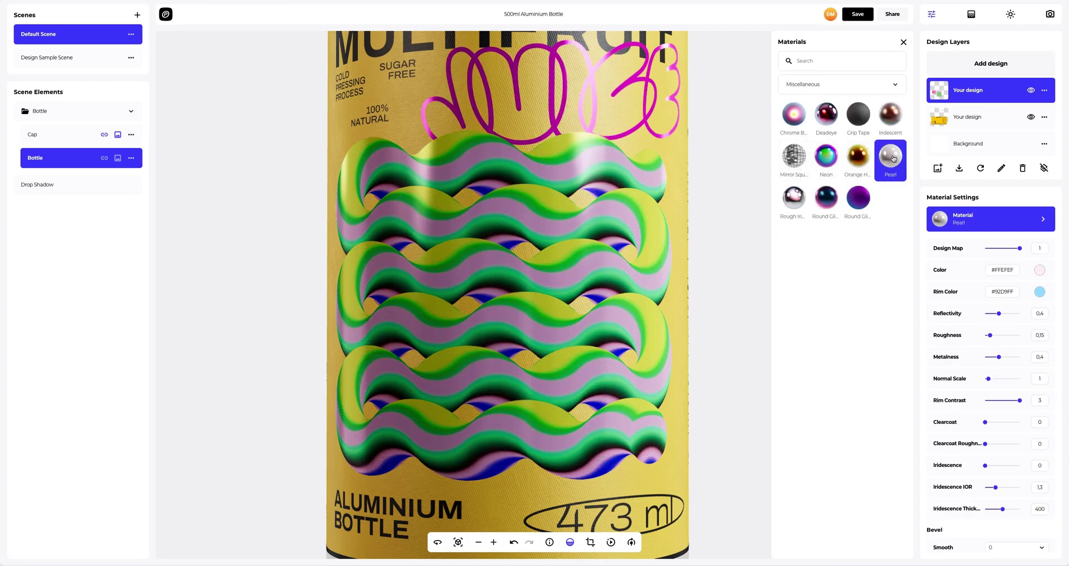
{"action": "left_click", "coordinate": [903, 44]}
{"action": "left_click_drag", "start_coordinate": [648, 185], "coordinate": [643, 171]}
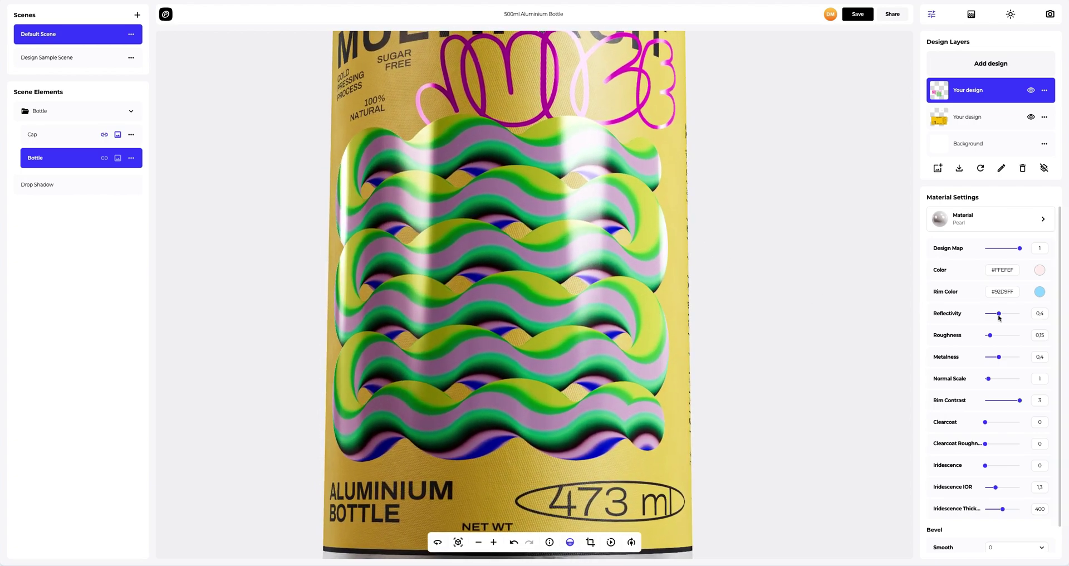
Step: Set Reflectivity 0.65, Bevel Smooth 1 and Bevel Intensity 0.61, then reset the view
{"action": "left_click_drag", "start_coordinate": [999, 314], "coordinate": [1007, 316]}
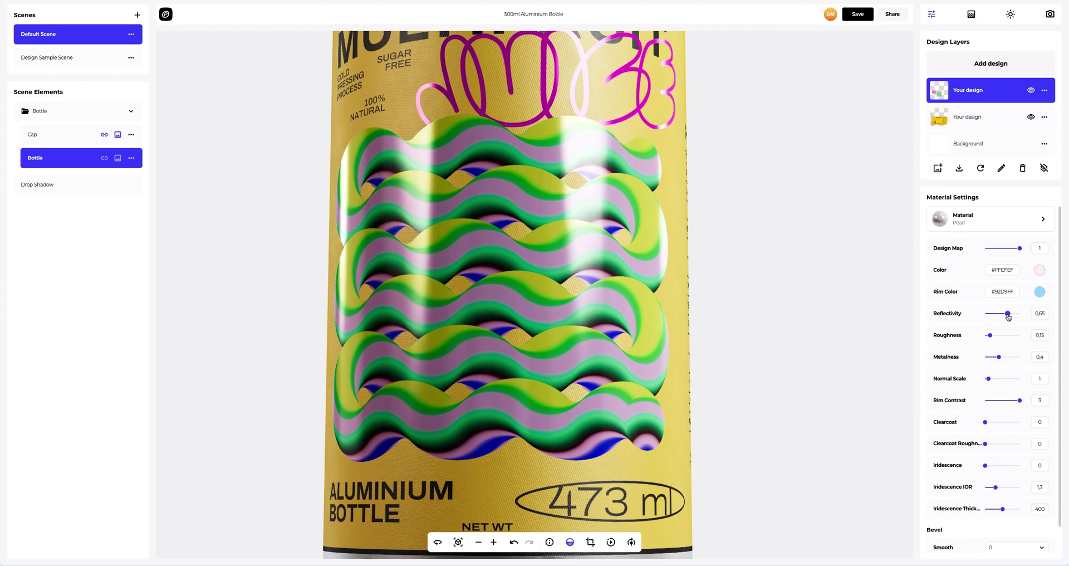
{"action": "scroll", "coordinate": [1009, 401], "scroll_direction": "down", "scroll_amount": 1}
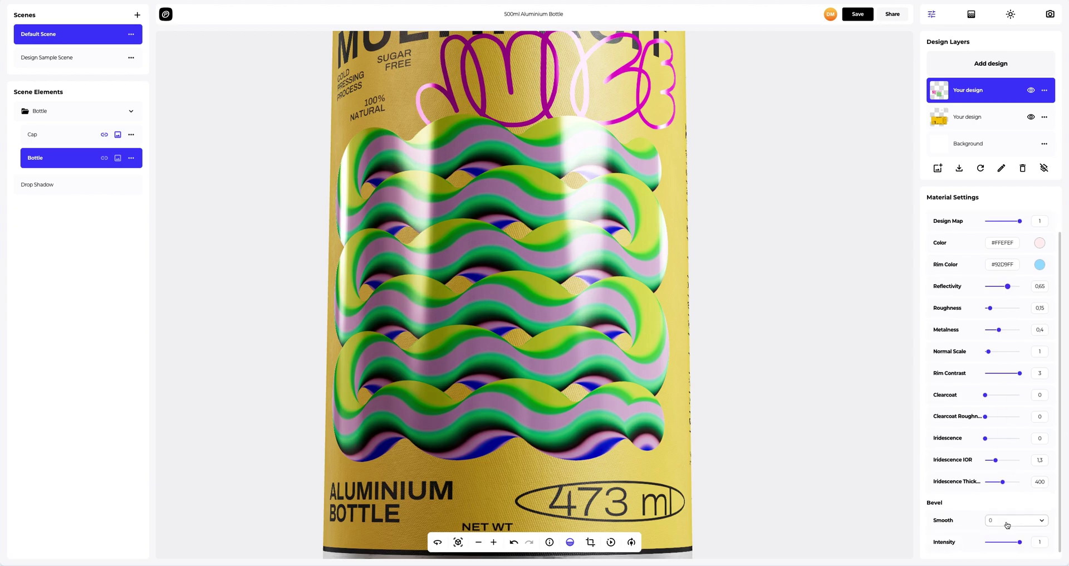
{"action": "left_click", "coordinate": [1007, 521]}
{"action": "left_click", "coordinate": [1001, 424]}
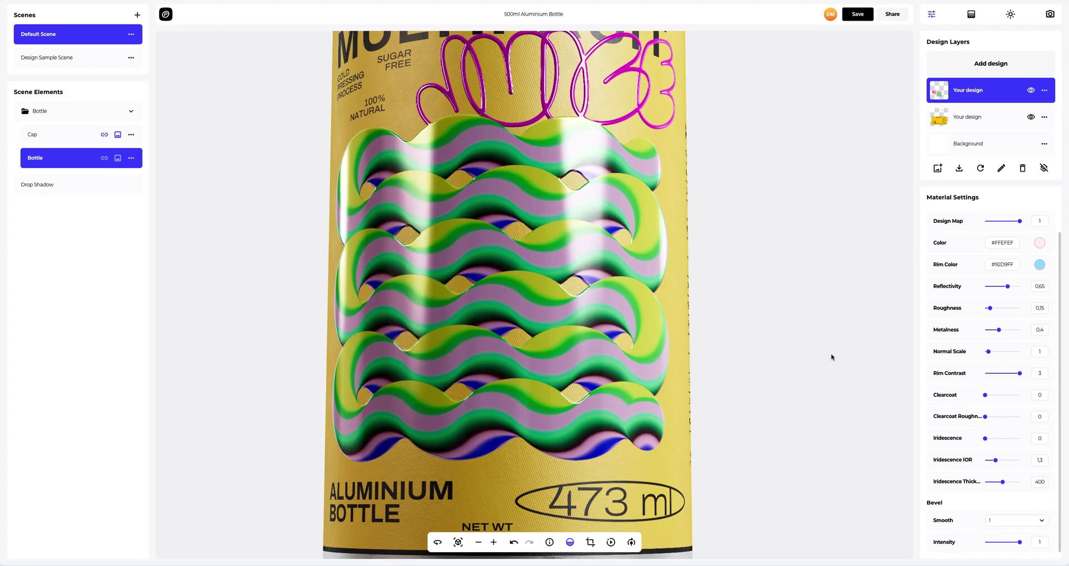
{"action": "left_click_drag", "start_coordinate": [831, 357], "coordinate": [759, 400]}
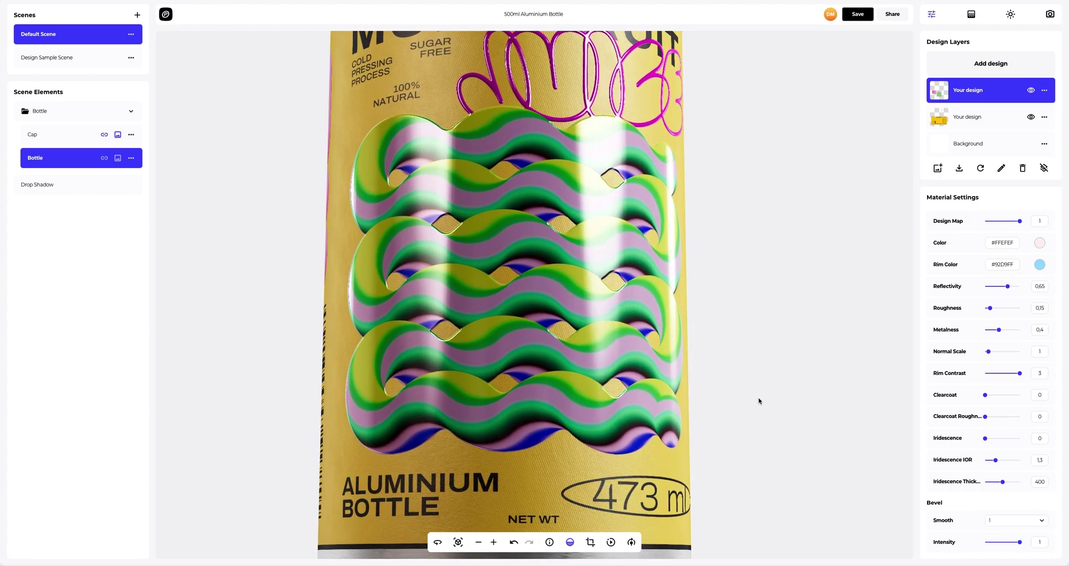
{"action": "left_click_drag", "start_coordinate": [1019, 542], "coordinate": [1013, 542]}
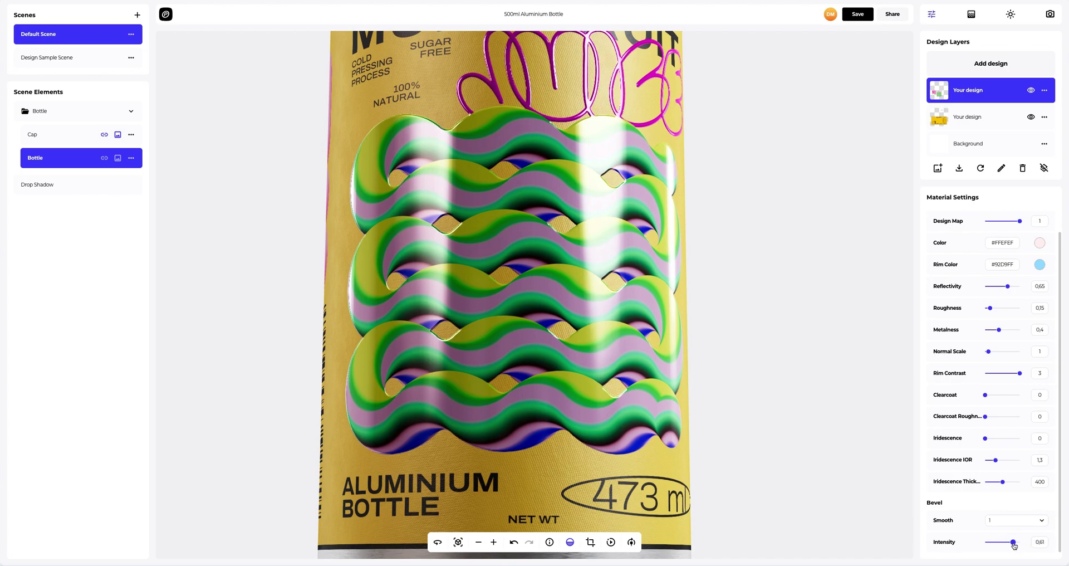
{"action": "left_click_drag", "start_coordinate": [695, 358], "coordinate": [593, 407]}
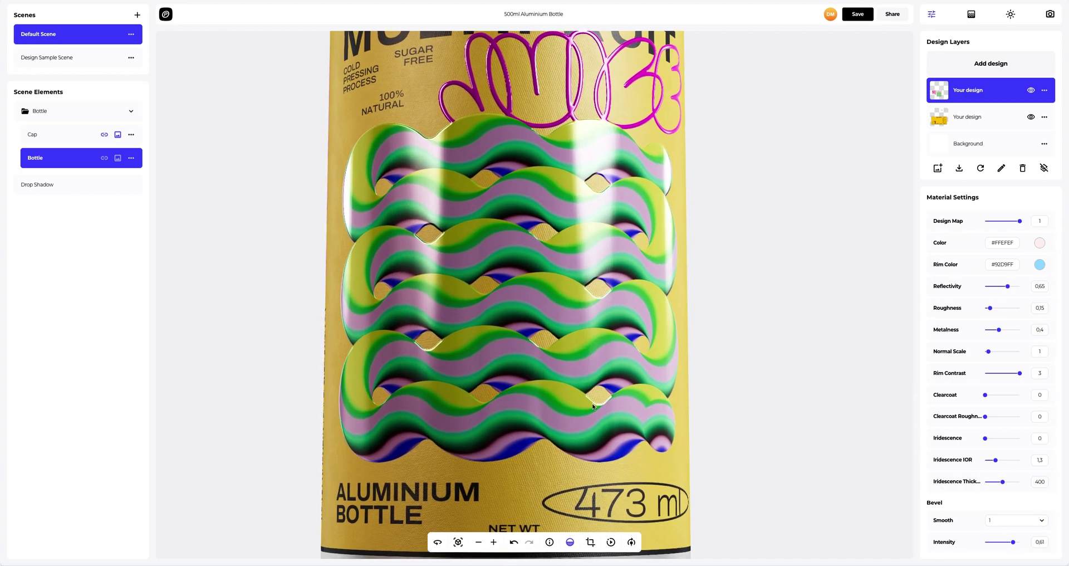
{"action": "left_click", "coordinate": [458, 541]}
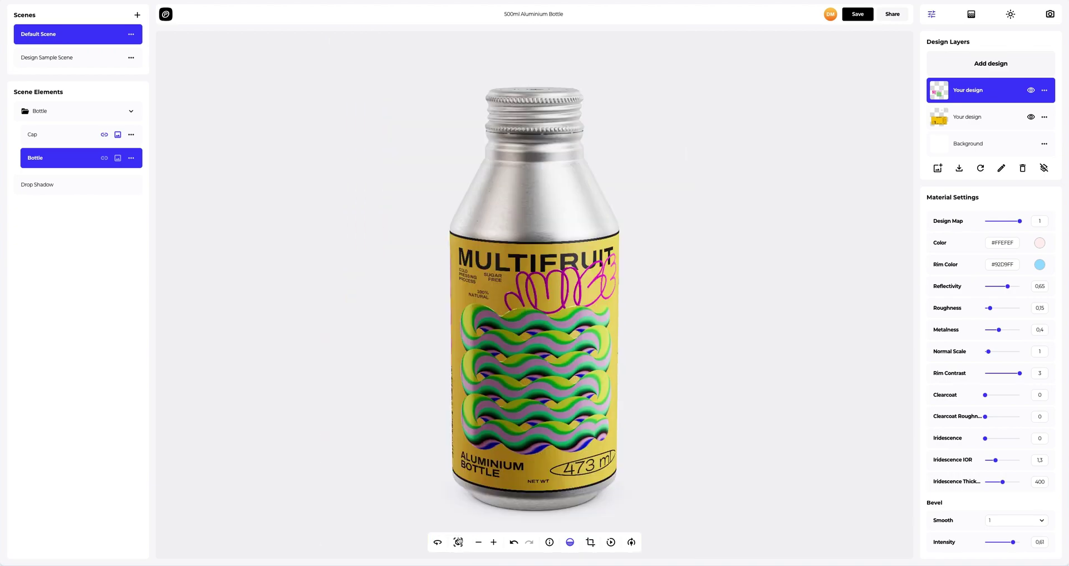
Step: Give the Background layer colour #9A9589 and a brushed Size Texture of 9
{"action": "scroll", "coordinate": [528, 245], "scroll_direction": "up", "scroll_amount": 5}
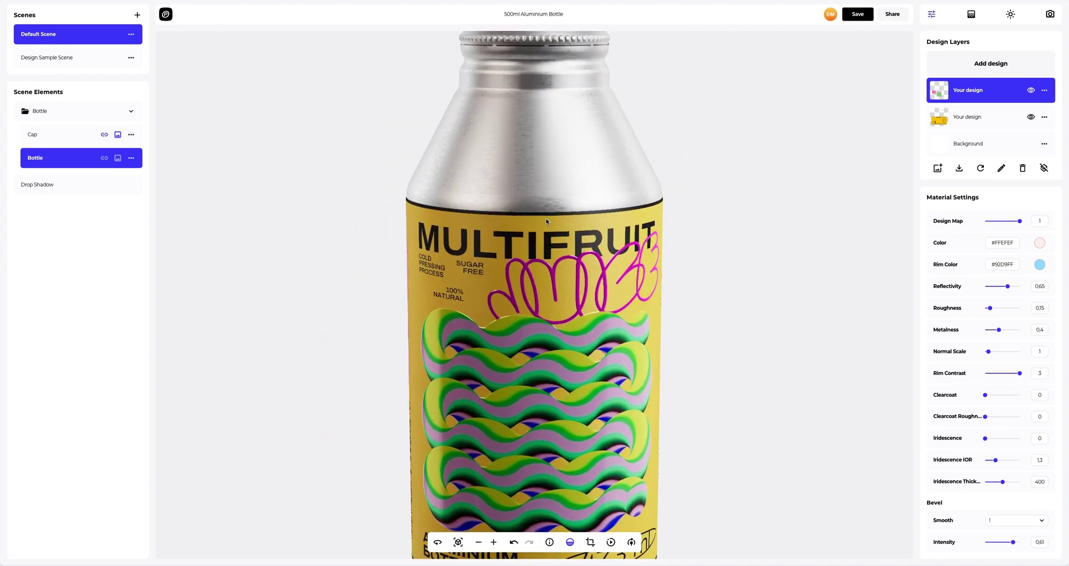
{"action": "right_click_drag", "start_coordinate": [537, 336], "coordinate": [538, 355]}
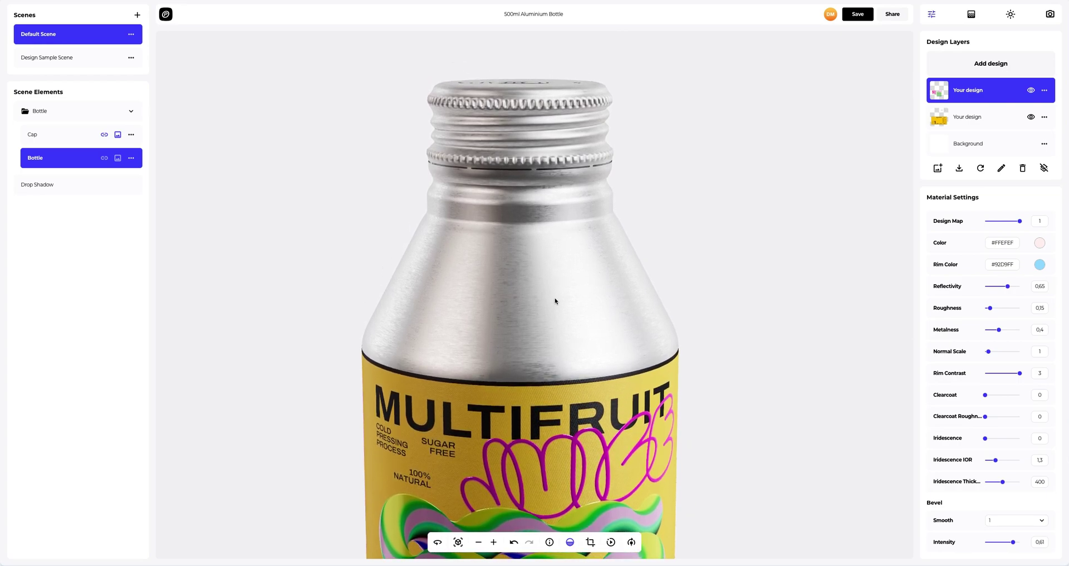
{"action": "left_click", "coordinate": [975, 144]}
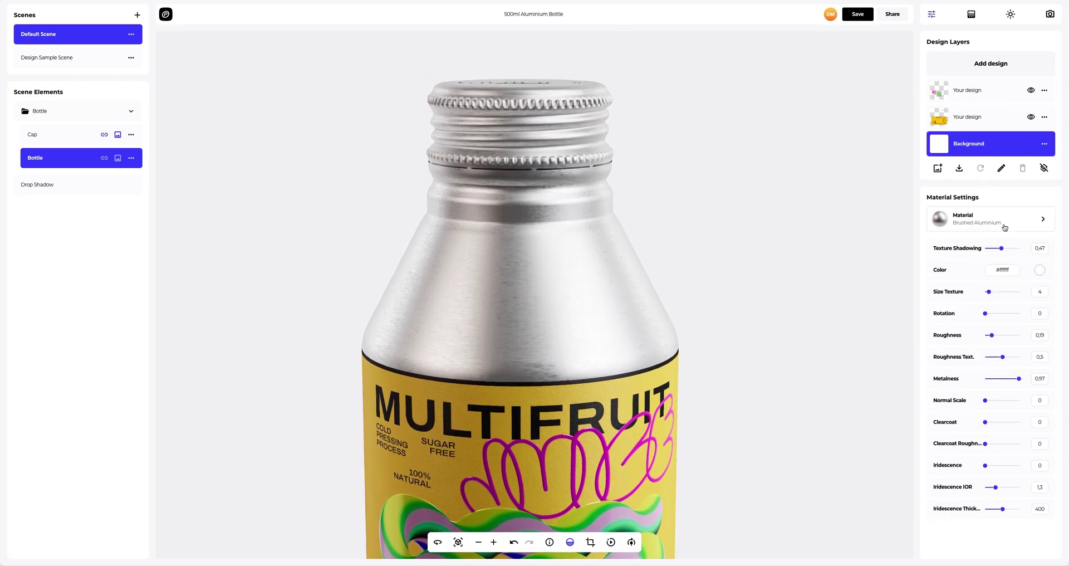
{"action": "left_click", "coordinate": [1039, 270]}
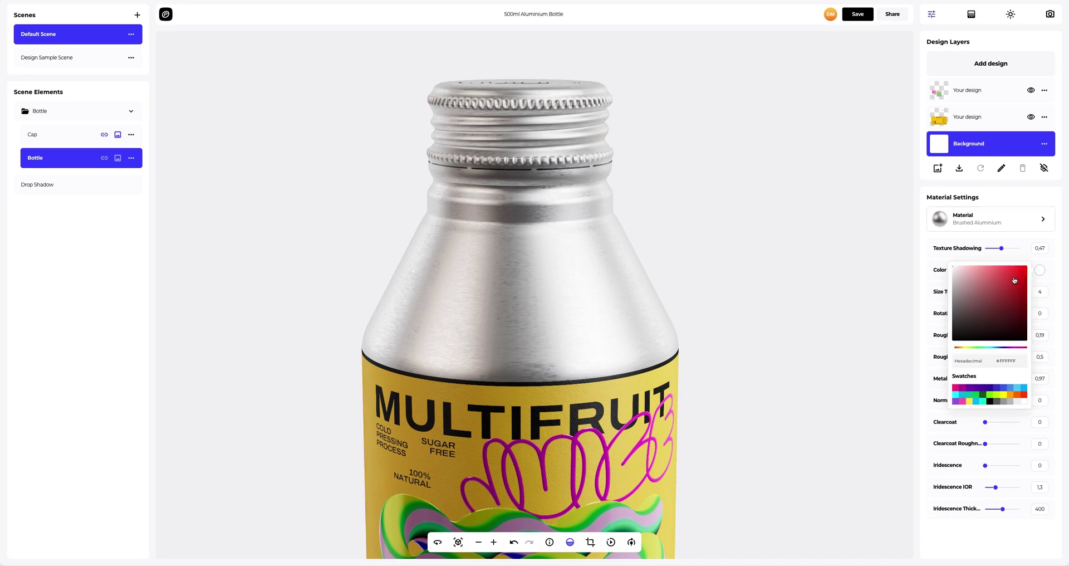
{"action": "left_click_drag", "start_coordinate": [1016, 281], "coordinate": [961, 291]}
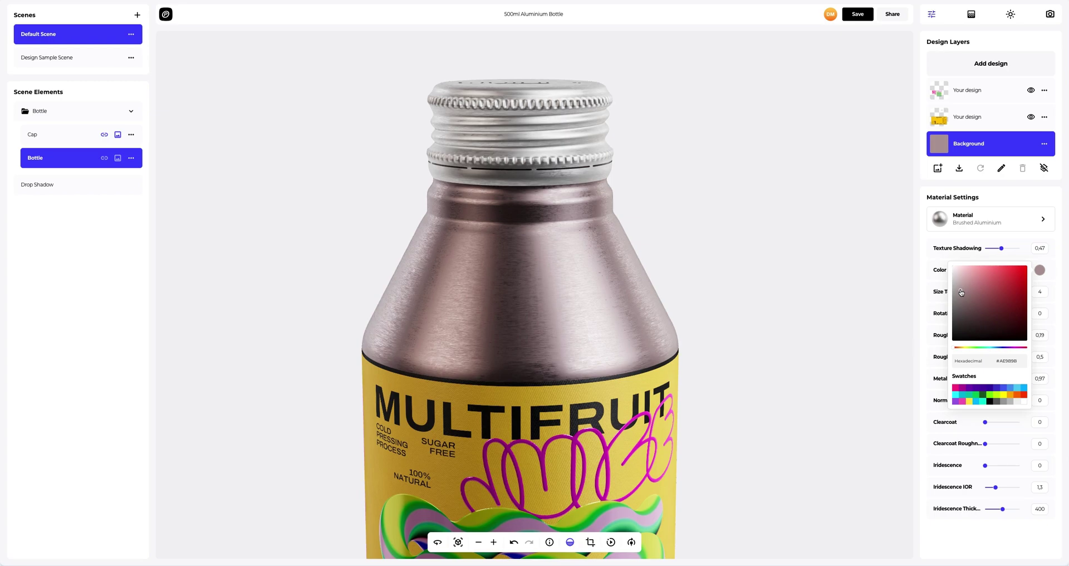
{"action": "left_click_drag", "start_coordinate": [1021, 361], "coordinate": [990, 360]}
{"action": "type", "text": "9A9589"}
{"action": "left_click", "coordinate": [923, 338]}
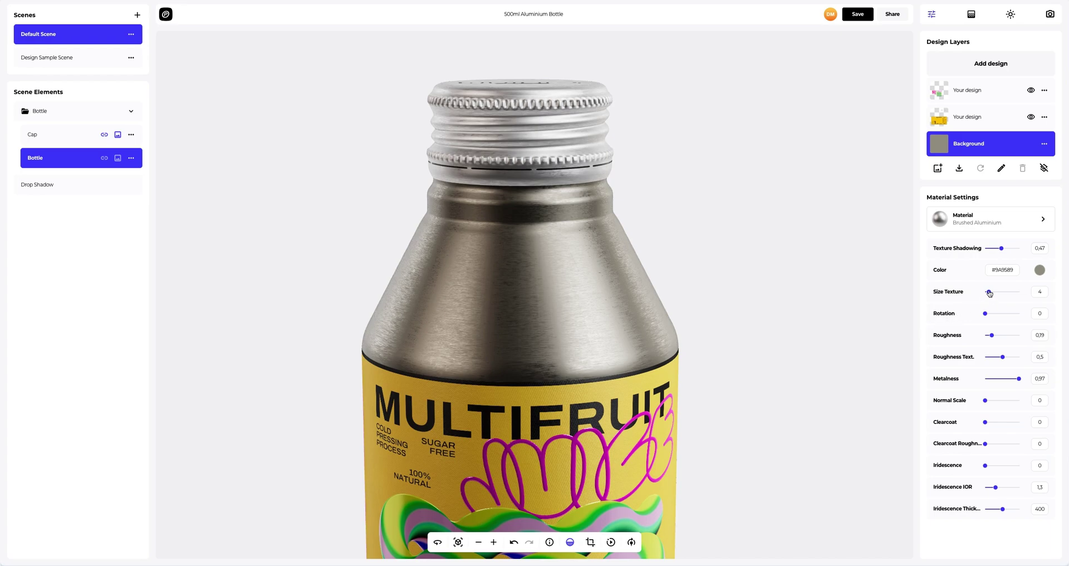
{"action": "left_click_drag", "start_coordinate": [990, 293], "coordinate": [995, 293]}
Step: Copy the Bottle's material, paste it onto the Cap, then recentre the view
{"action": "left_click", "coordinate": [135, 162]}
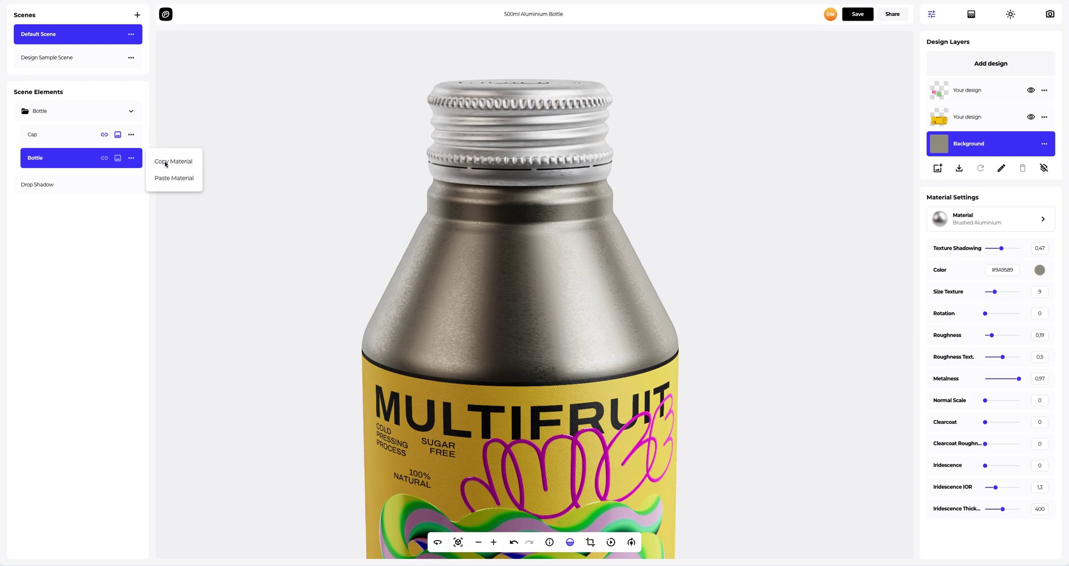
{"action": "left_click", "coordinate": [162, 162]}
{"action": "left_click", "coordinate": [81, 135]}
{"action": "left_click", "coordinate": [130, 135]}
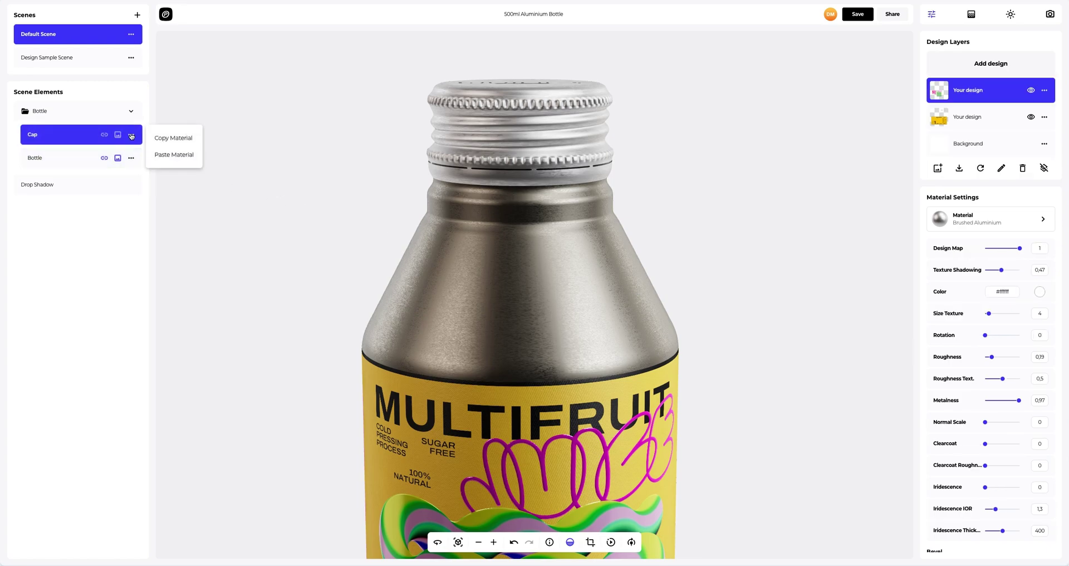
{"action": "left_click", "coordinate": [171, 159]}
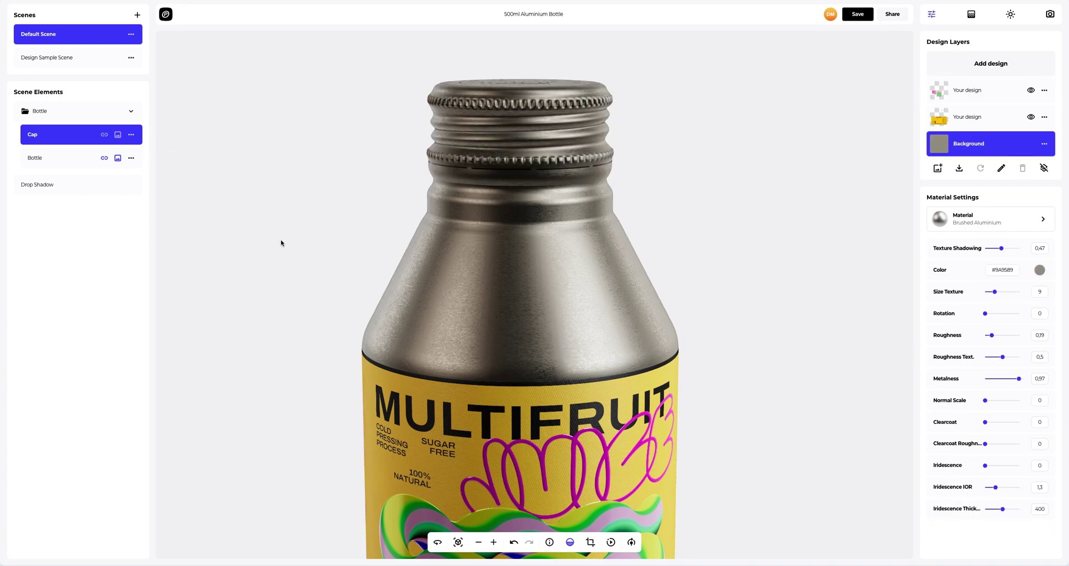
{"action": "left_click_drag", "start_coordinate": [359, 255], "coordinate": [418, 255]}
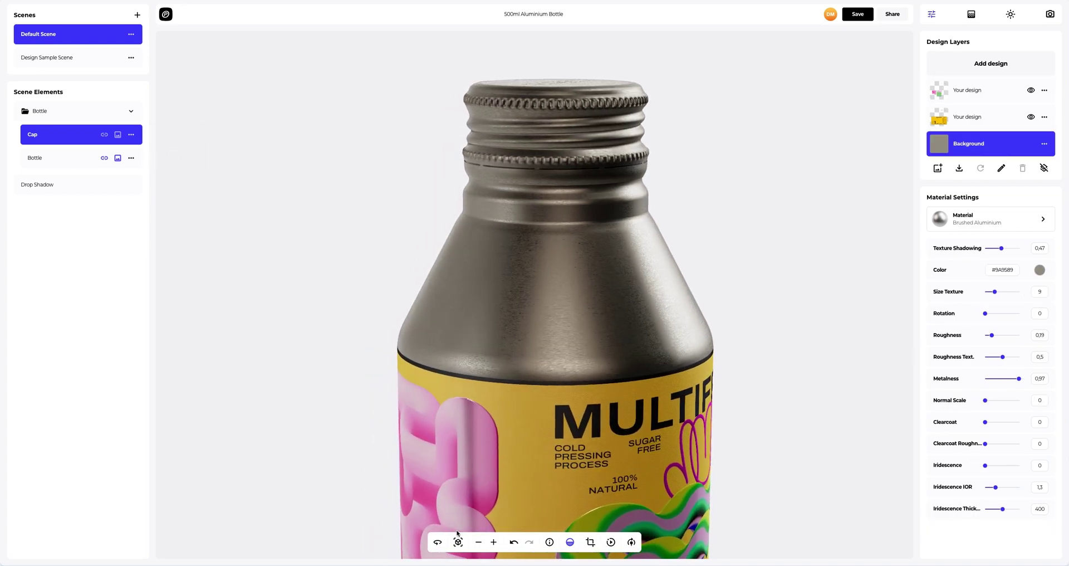
{"action": "left_click", "coordinate": [458, 540]}
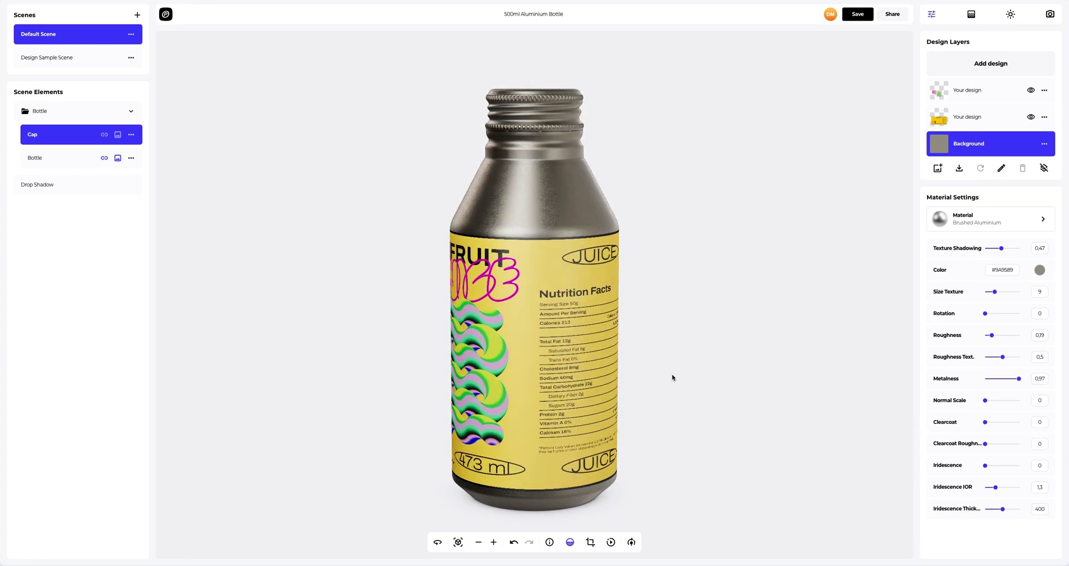
{"action": "left_click", "coordinate": [460, 542]}
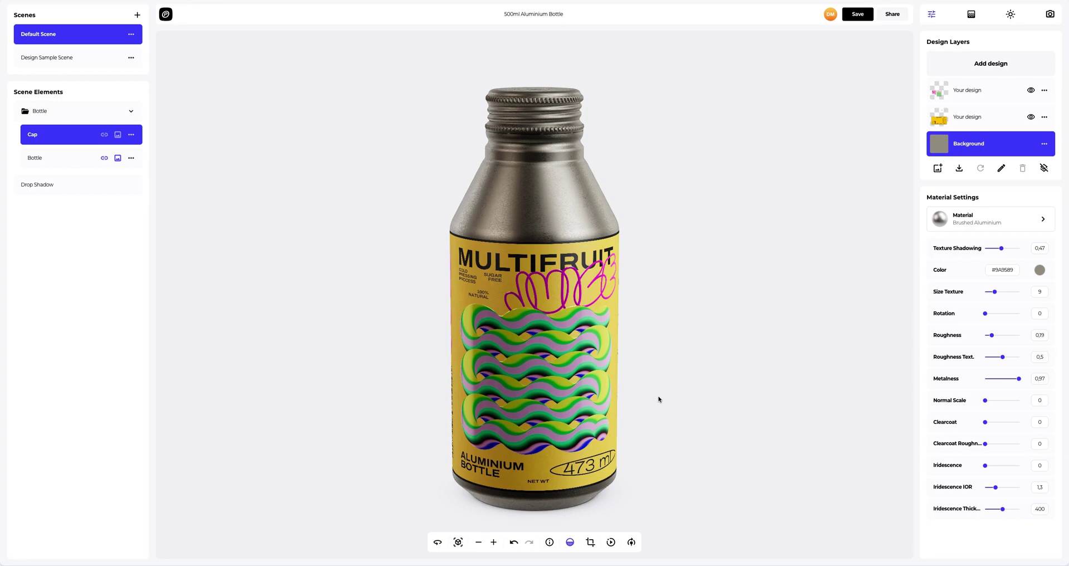
Step: Rotate the spotlight around the bottle in the lighting settings and try red tints for it
{"action": "left_click", "coordinate": [1010, 15]}
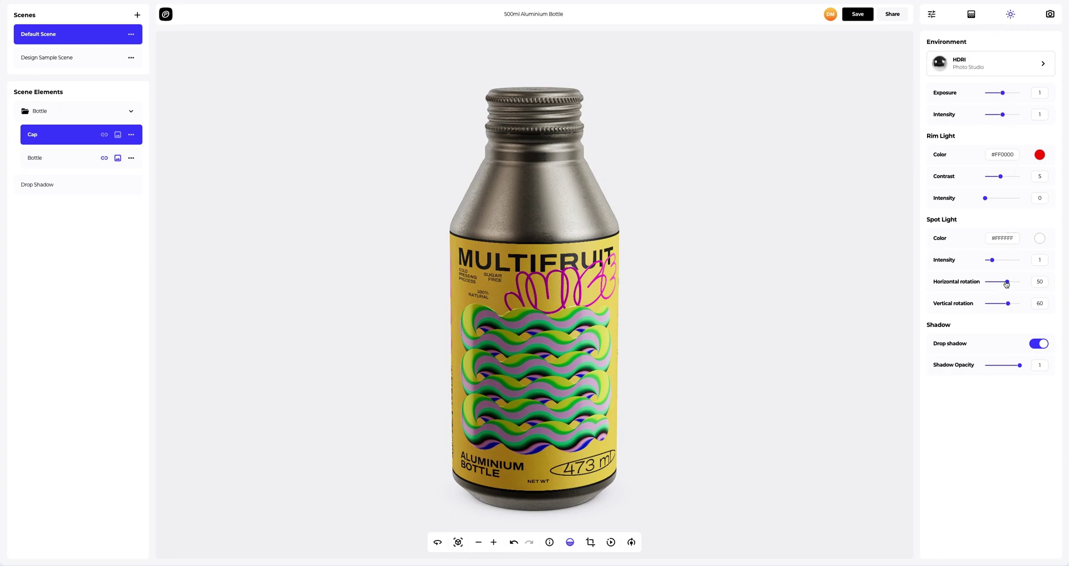
{"action": "left_click_drag", "start_coordinate": [1007, 282], "coordinate": [1002, 306]}
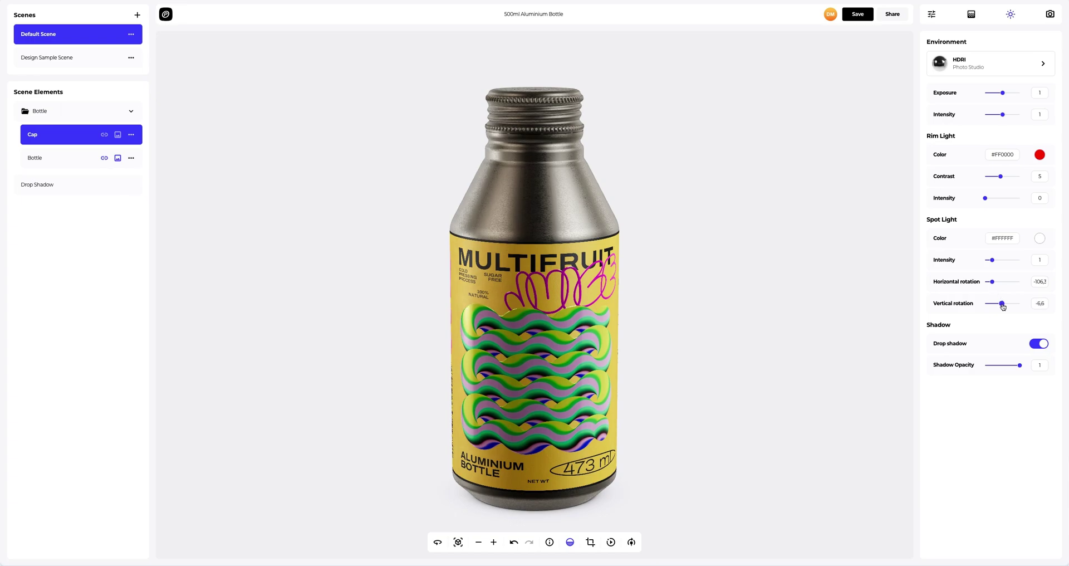
{"action": "left_click", "coordinate": [1040, 237]}
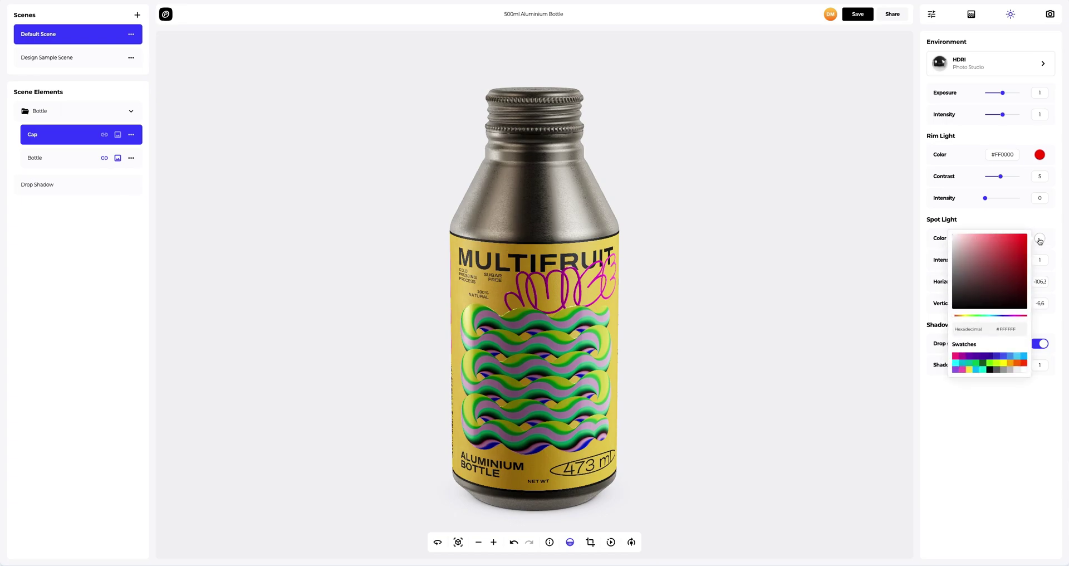
{"action": "left_click", "coordinate": [1004, 244]}
{"action": "left_click", "coordinate": [1006, 256]}
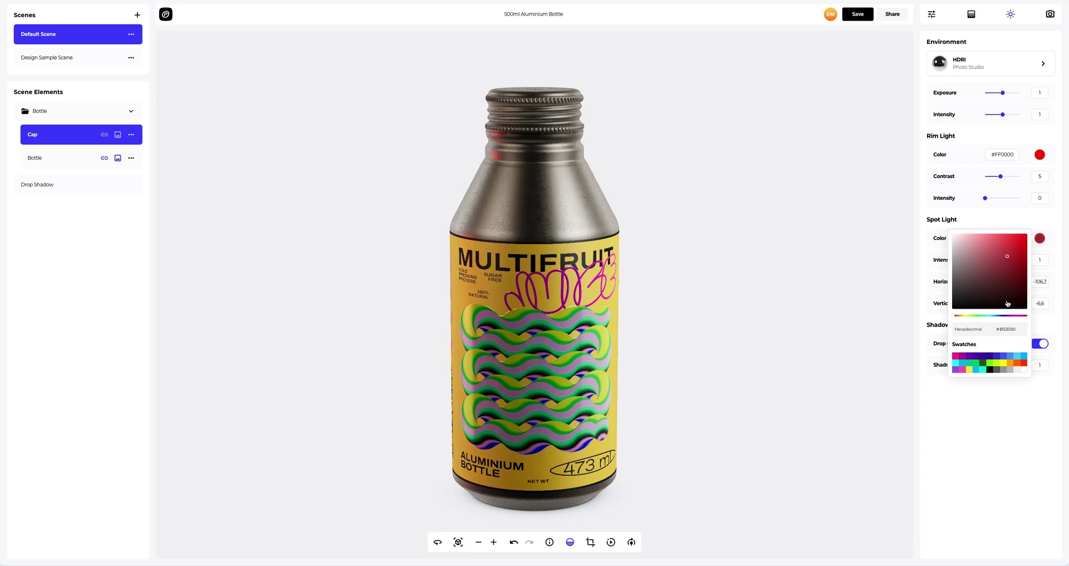
Step: Set the spotlight colour to hex FFA4A4 and raise its intensity to 2.29
{"action": "left_click_drag", "start_coordinate": [1005, 330], "coordinate": [991, 331]}
{"action": "type", "text": "FFA4A4"}
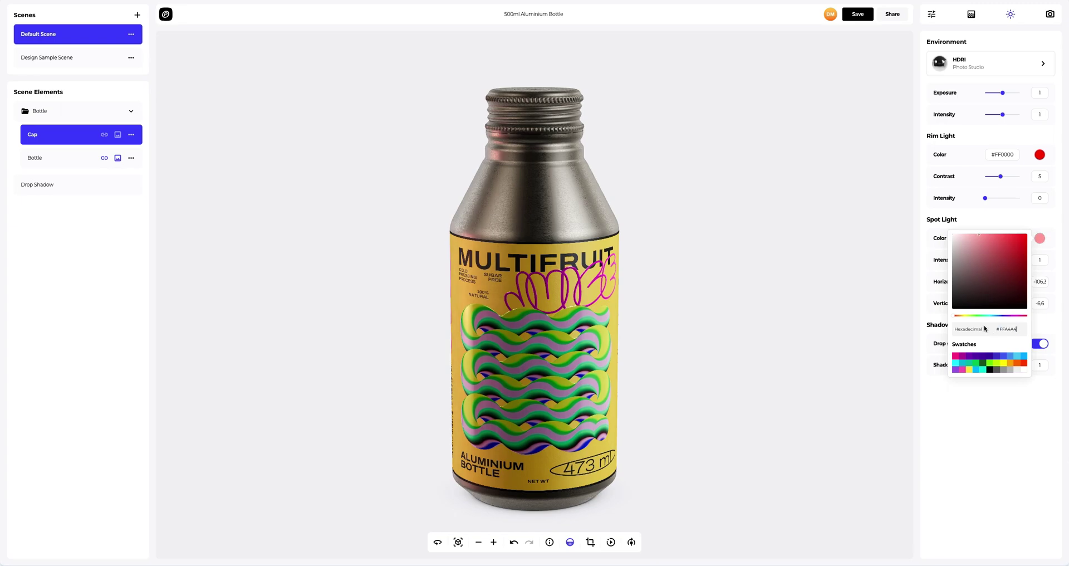
{"action": "left_click", "coordinate": [923, 317]}
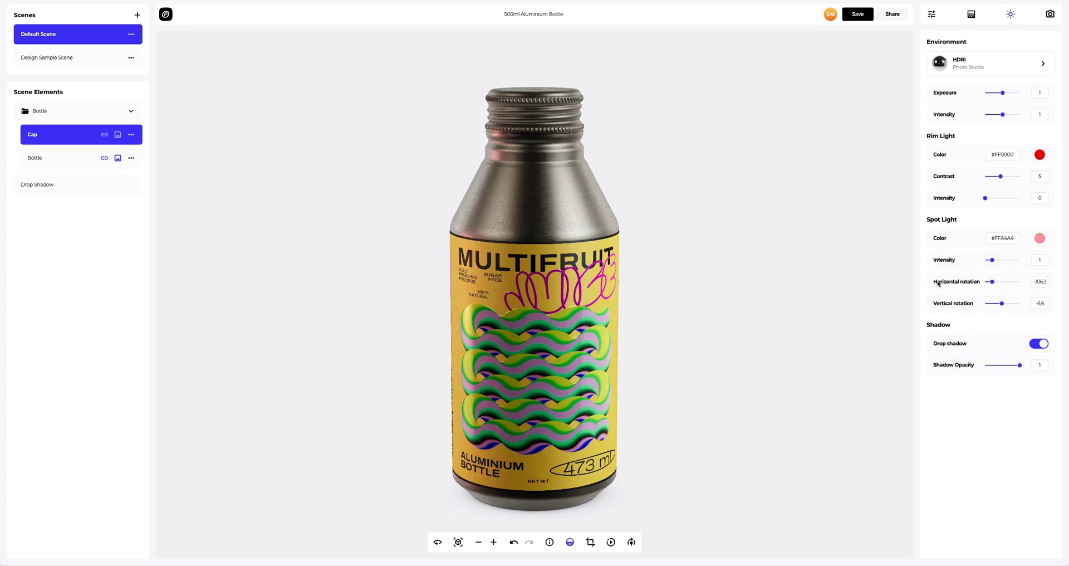
{"action": "left_click_drag", "start_coordinate": [991, 259], "coordinate": [1002, 262]}
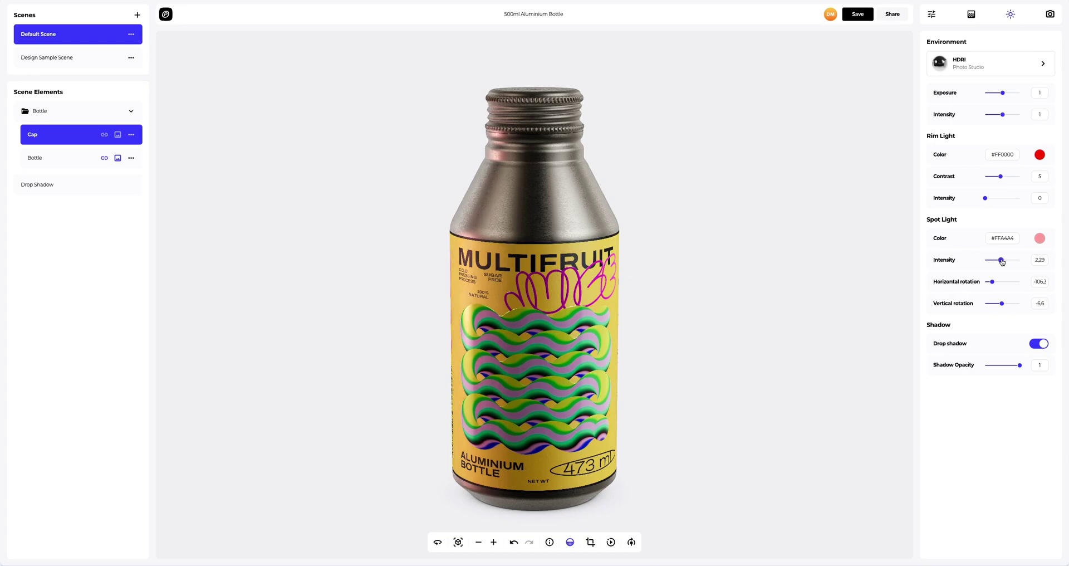
Step: Try lavender and orange solid background colours
{"action": "left_click", "coordinate": [973, 16]}
{"action": "left_click_drag", "start_coordinate": [941, 91], "coordinate": [975, 124]}
{"action": "left_click", "coordinate": [1026, 265]}
Step: Make the background a radial gradient from yellow (Color A) to pink (Color B)
{"action": "left_click", "coordinate": [974, 61]}
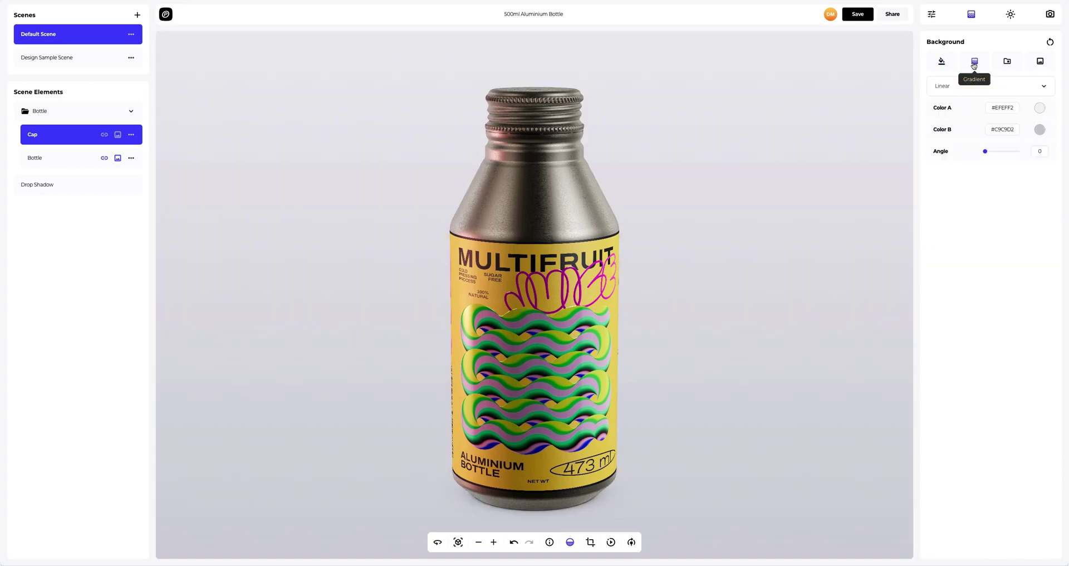
{"action": "left_click", "coordinate": [1039, 109]}
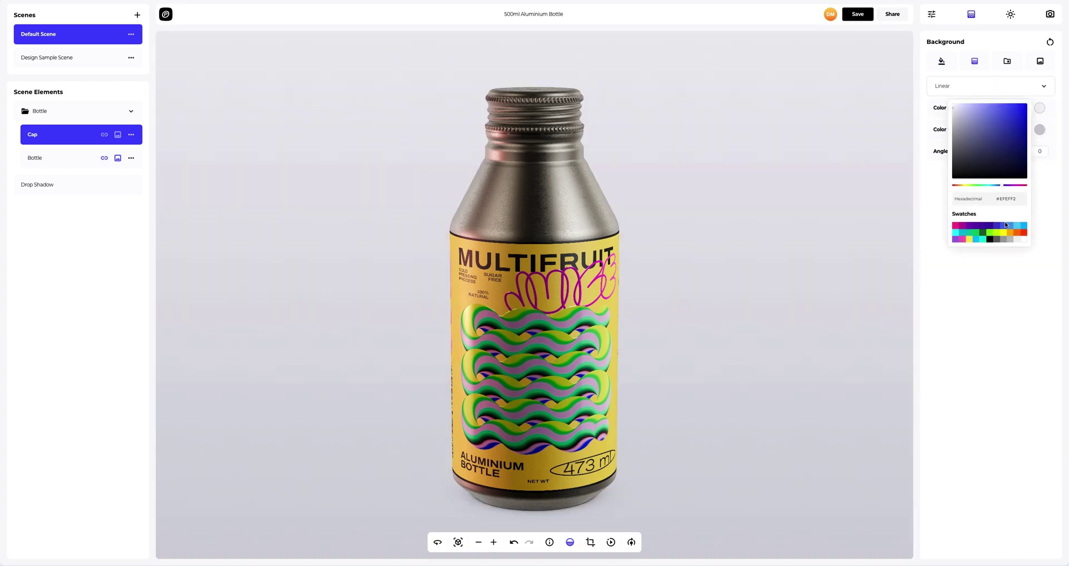
{"action": "left_click", "coordinate": [1004, 235]}
{"action": "left_click", "coordinate": [1039, 129]}
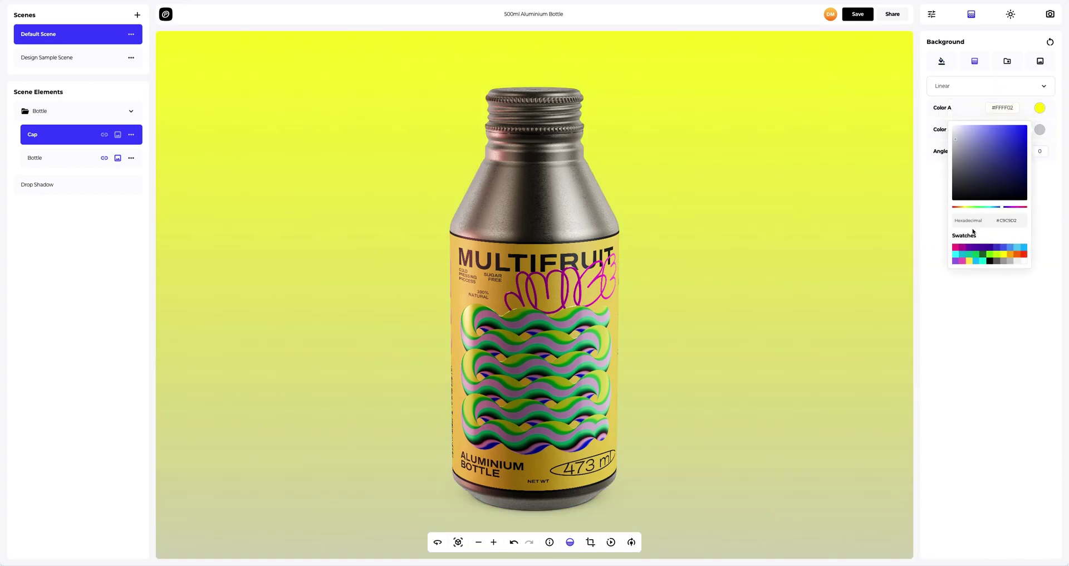
{"action": "left_click", "coordinate": [957, 247]}
{"action": "left_click", "coordinate": [941, 223]}
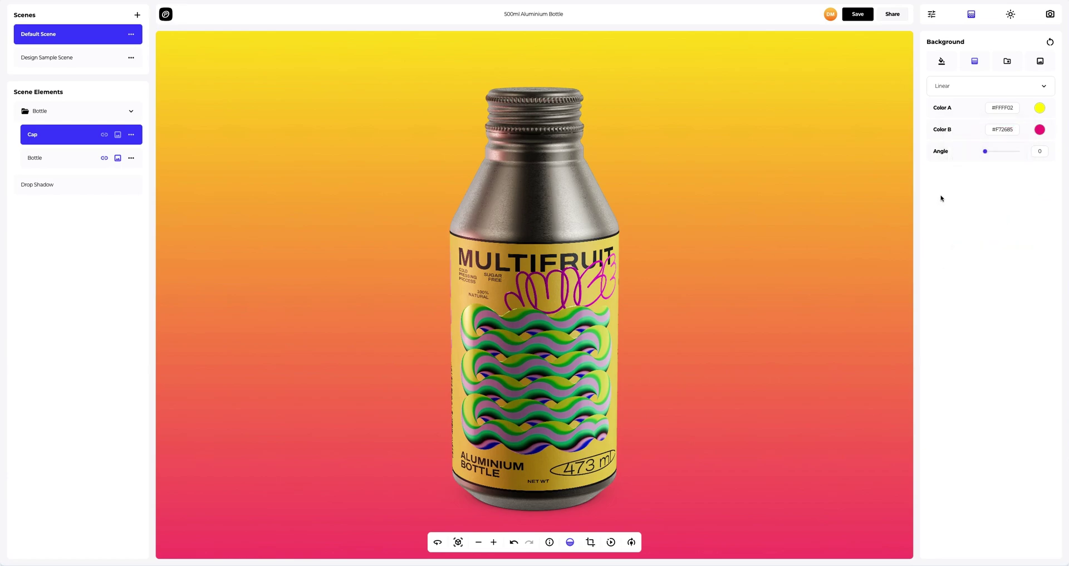
{"action": "left_click", "coordinate": [950, 89]}
{"action": "left_click", "coordinate": [948, 111]}
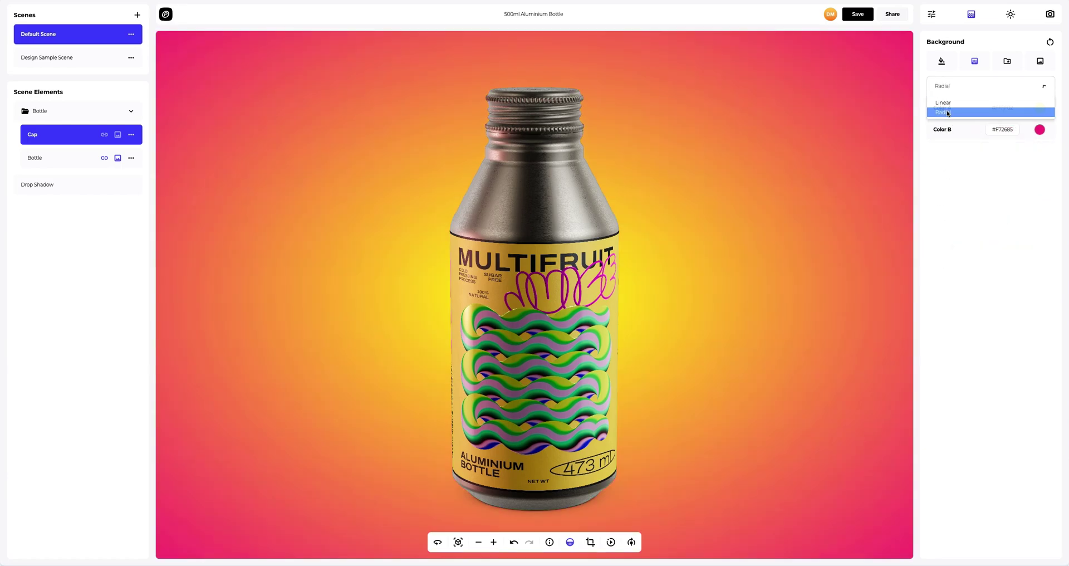
Step: Try the beige-grey, purple and slate-grey presets from the Background Catalog
{"action": "left_click", "coordinate": [1007, 62]}
{"action": "left_click", "coordinate": [994, 92]}
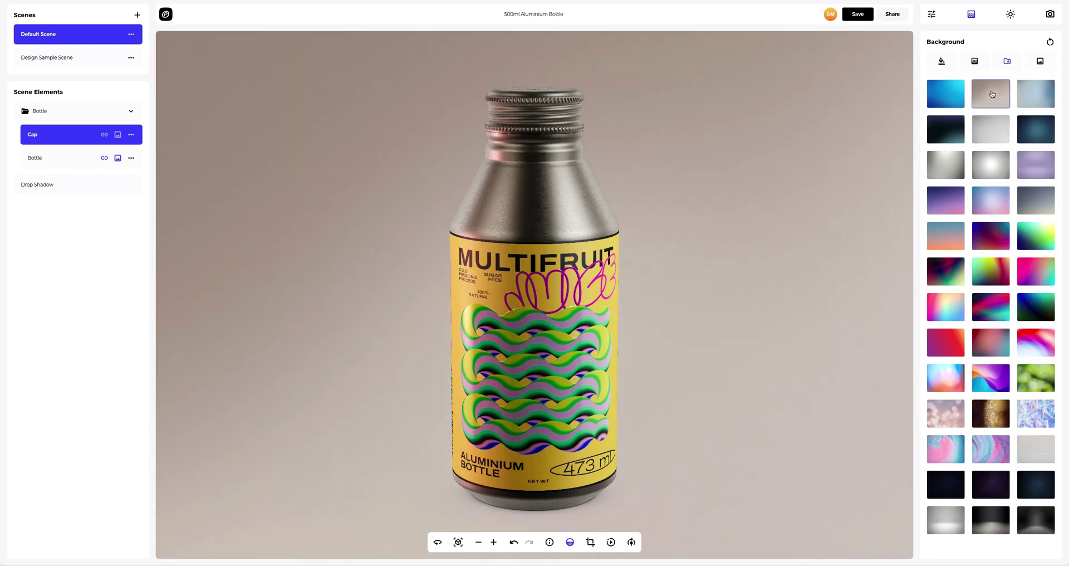
{"action": "left_click", "coordinate": [1030, 164]}
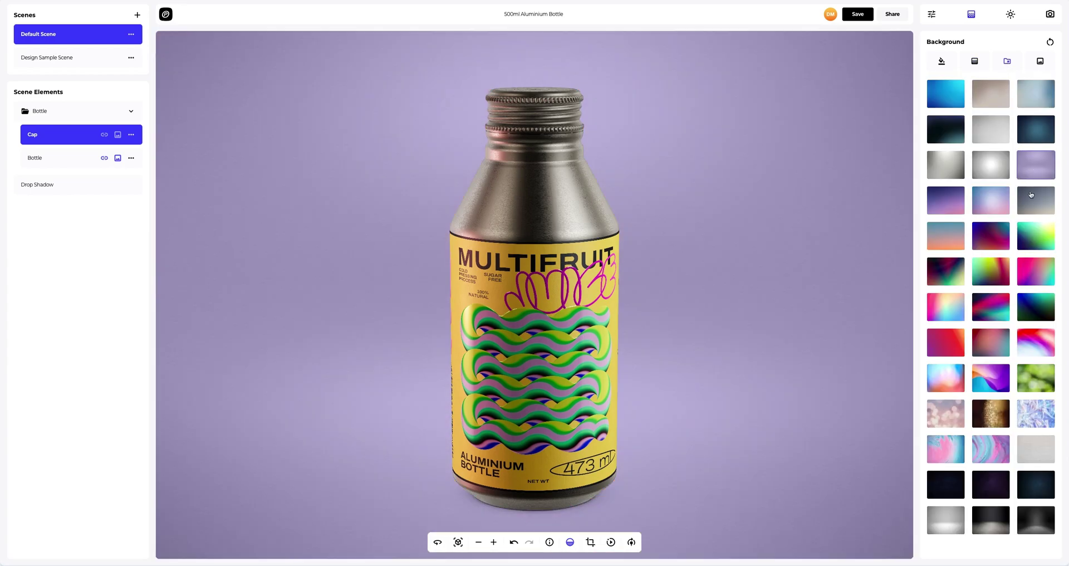
{"action": "left_click", "coordinate": [1032, 201]}
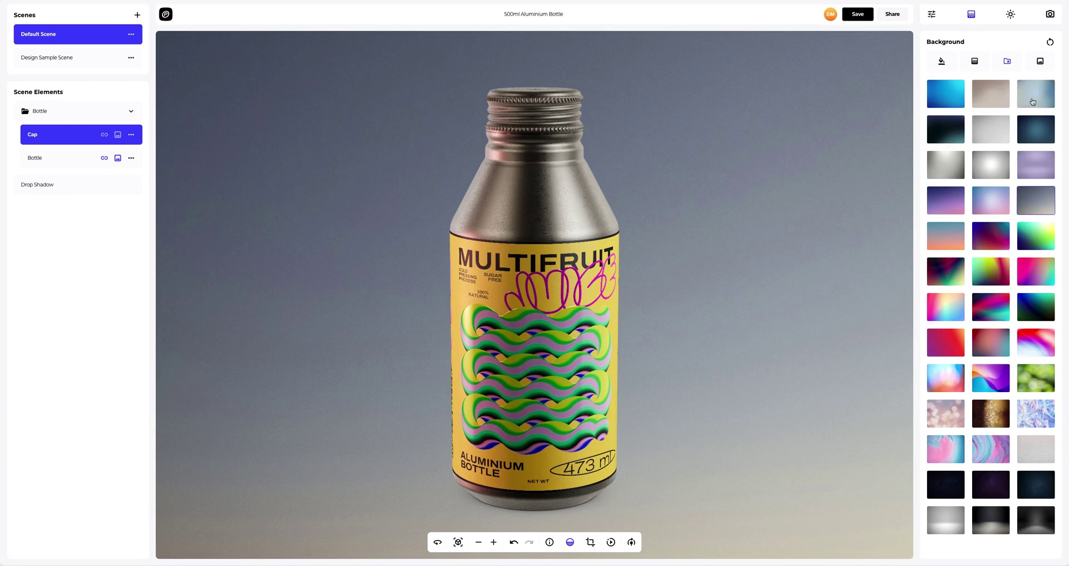
Step: Load Background.png as the background image and turn off Frame Crop so it fills the view
{"action": "left_click", "coordinate": [1040, 61]}
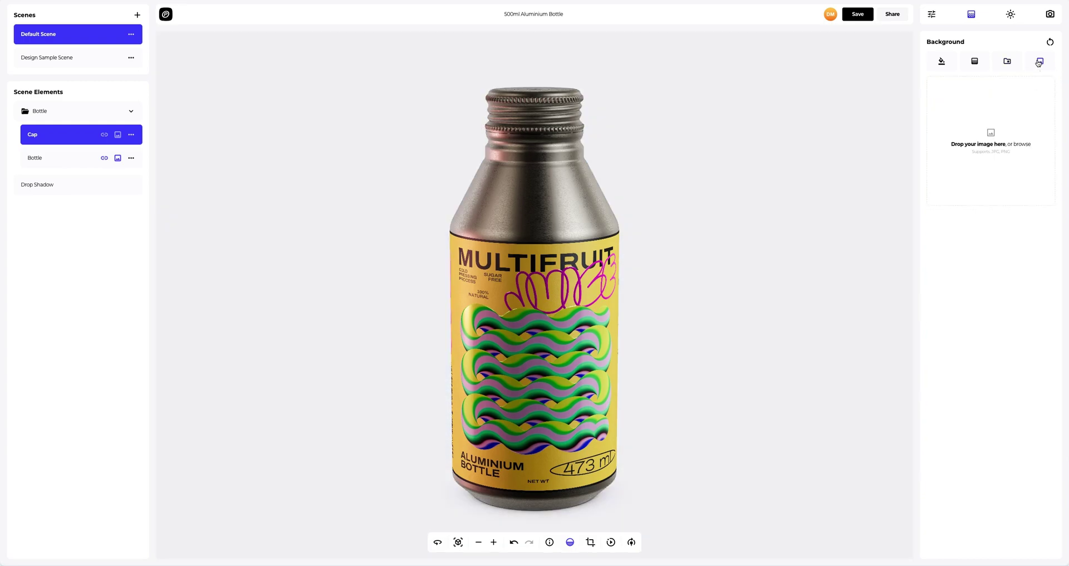
{"action": "left_click", "coordinate": [991, 134]}
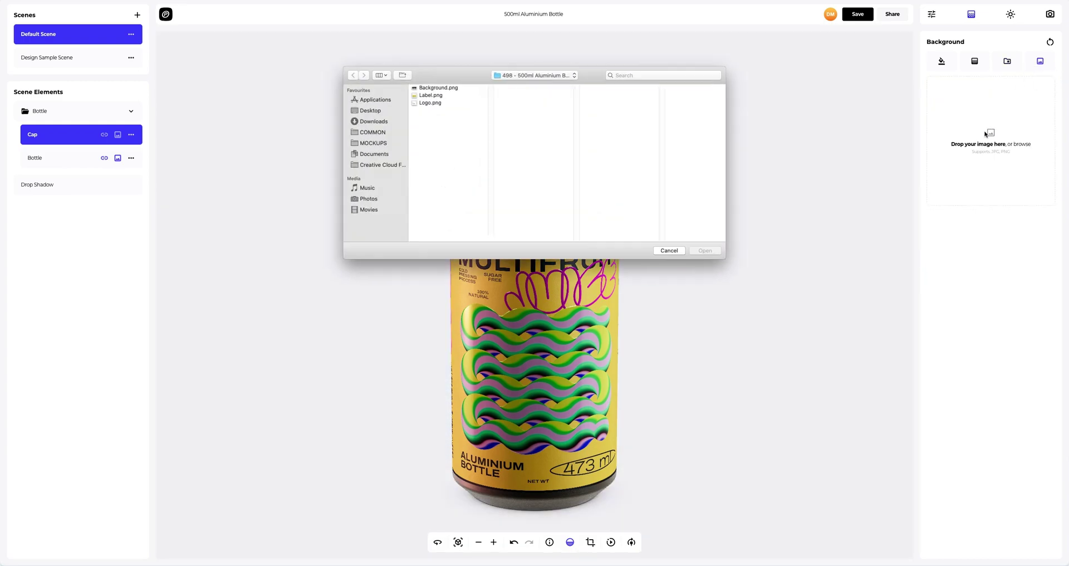
{"action": "left_click", "coordinate": [449, 88]}
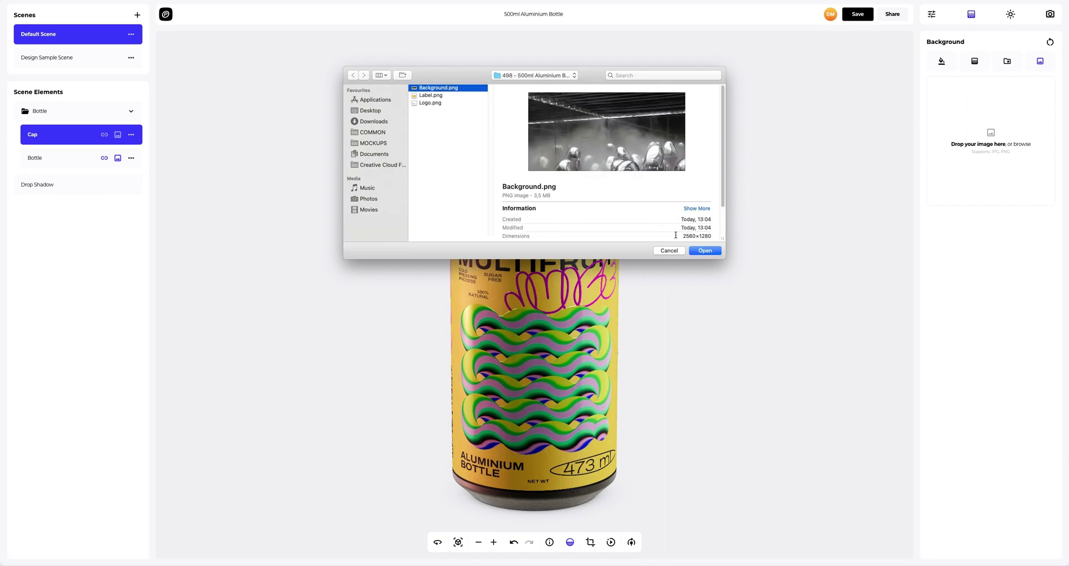
{"action": "left_click", "coordinate": [704, 251]}
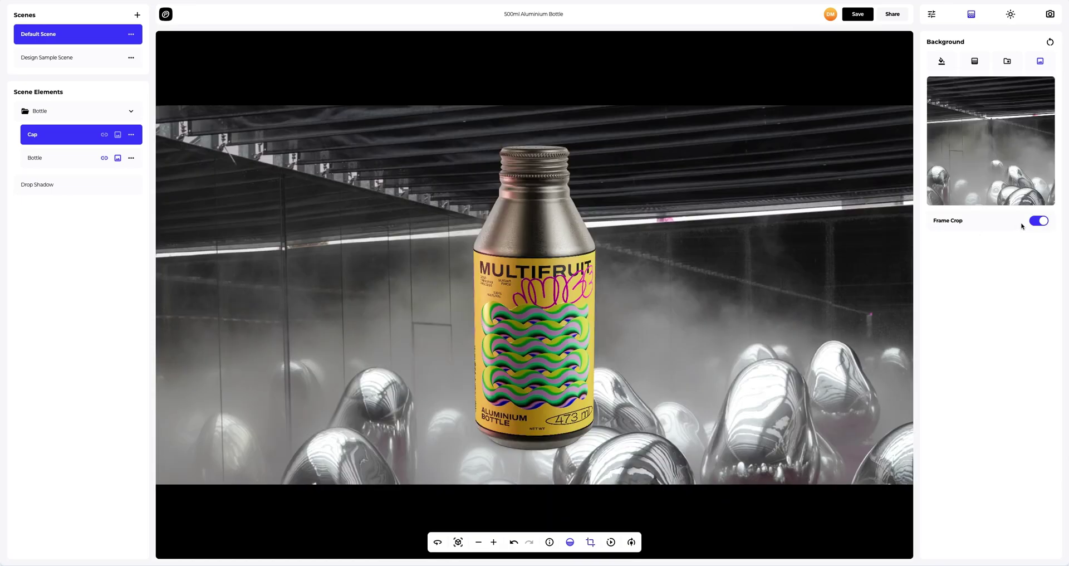
{"action": "left_click", "coordinate": [1039, 221]}
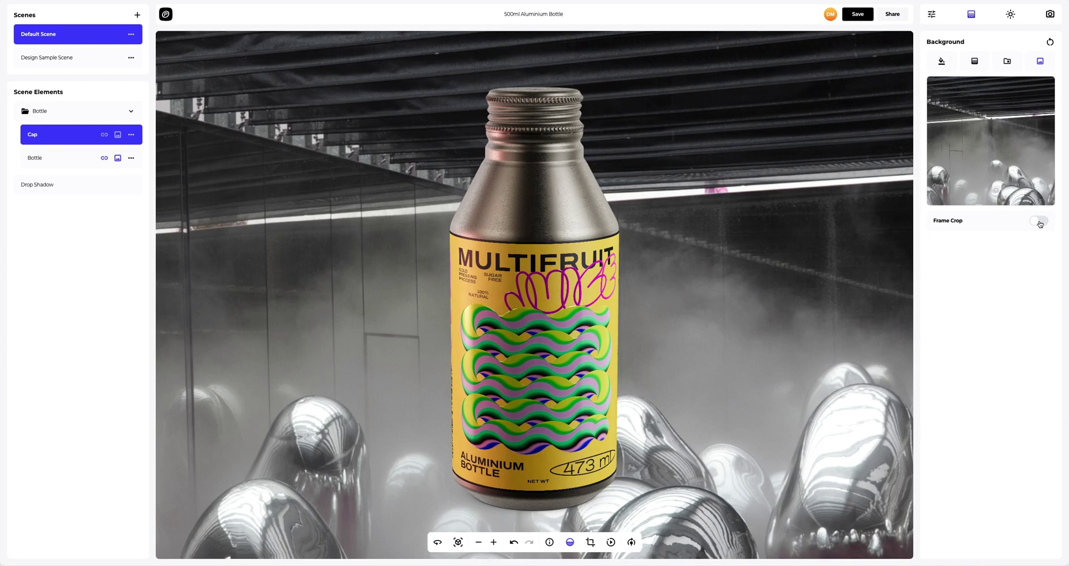
Step: Start the bottle turning on the turntable and nudge its rotation speed slightly faster
{"action": "left_click", "coordinate": [631, 543]}
{"action": "left_click_drag", "start_coordinate": [636, 518], "coordinate": [648, 518]}
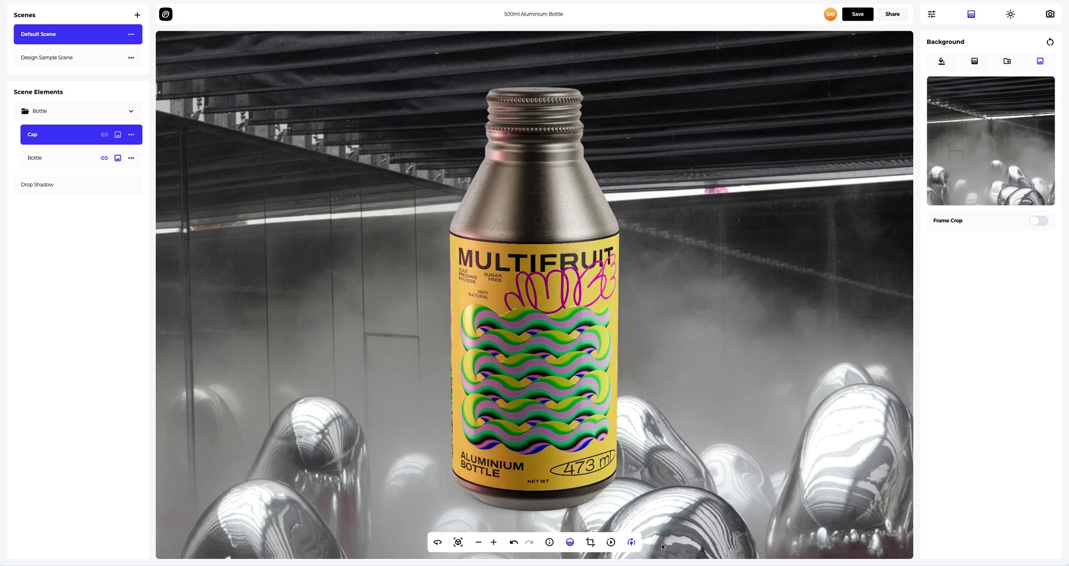
{"action": "mouse_move", "coordinate": [633, 543]}
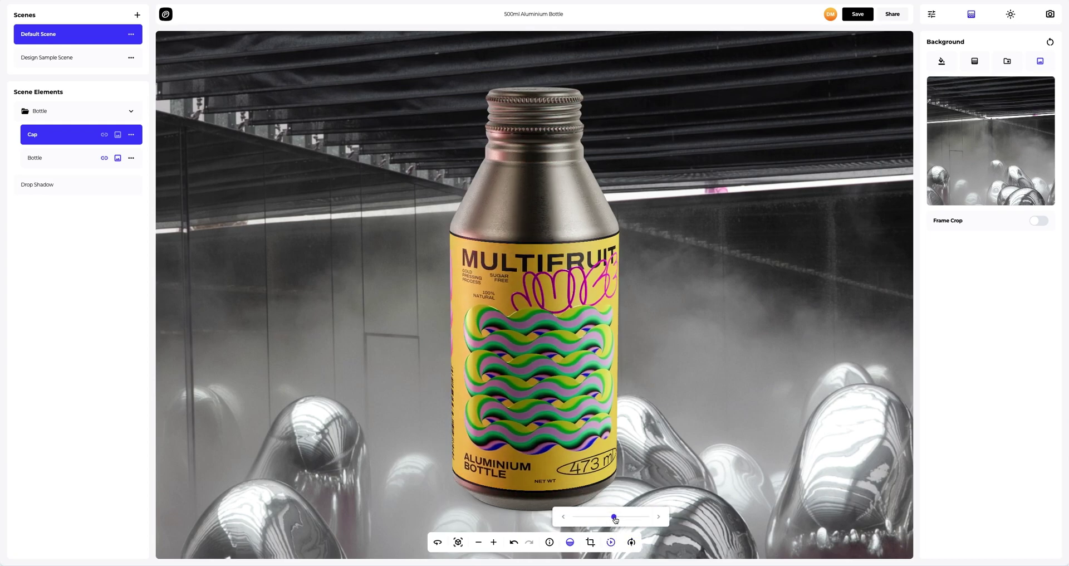
{"action": "left_click_drag", "start_coordinate": [616, 519], "coordinate": [621, 519]}
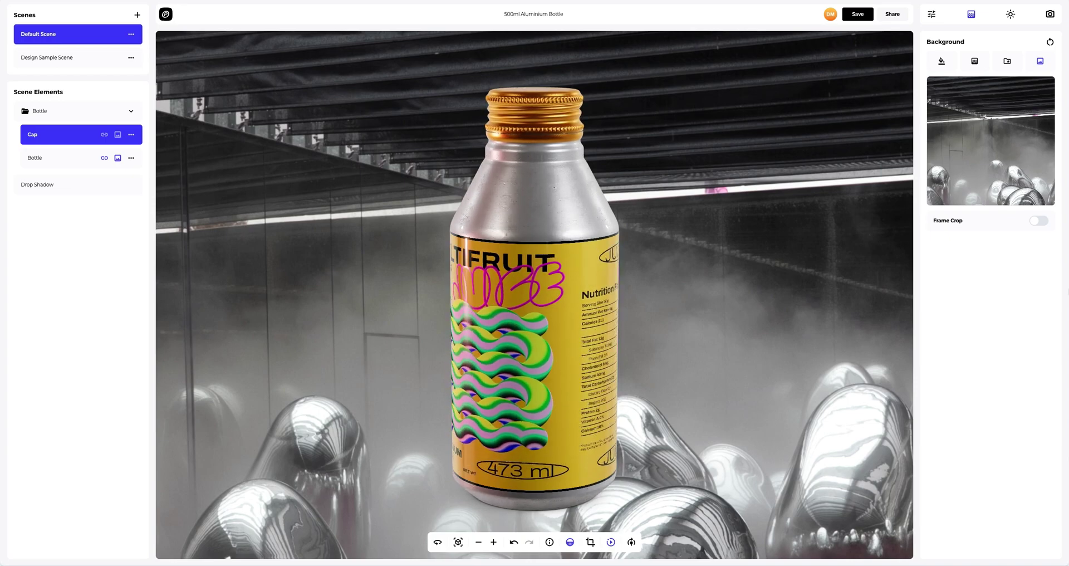
Step: Stop the rotation, save the project, and enable public access in Share for a link and embed code
{"action": "left_click", "coordinate": [610, 542]}
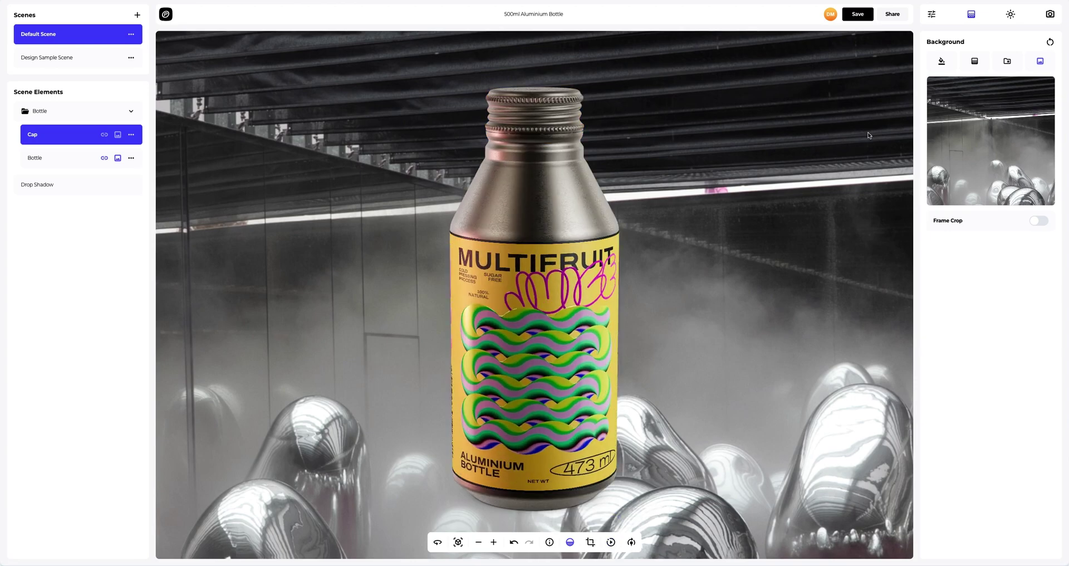
{"action": "left_click", "coordinate": [866, 17]}
{"action": "left_click", "coordinate": [889, 17]}
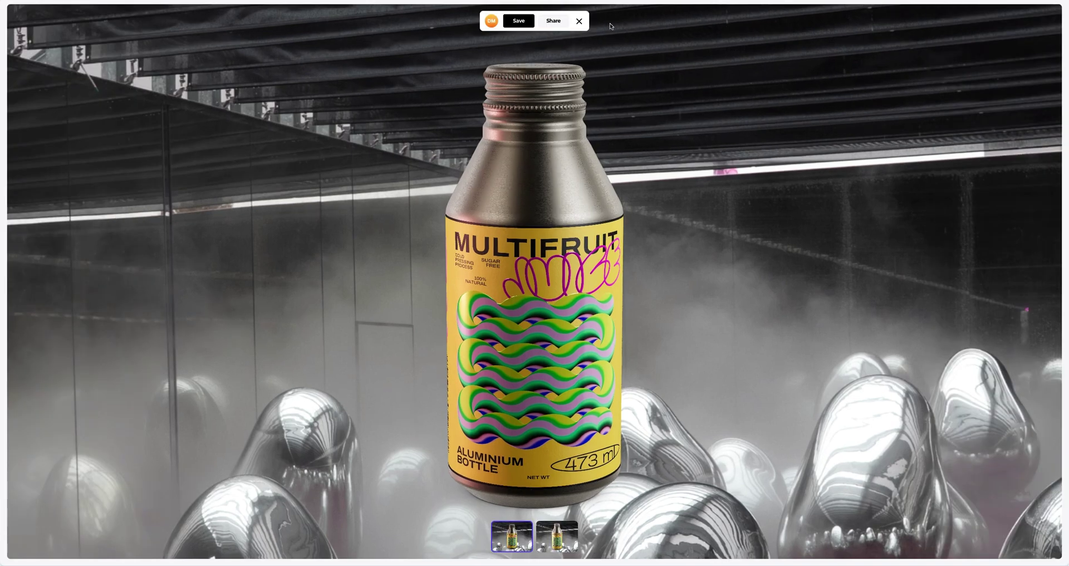
{"action": "left_click", "coordinate": [556, 24]}
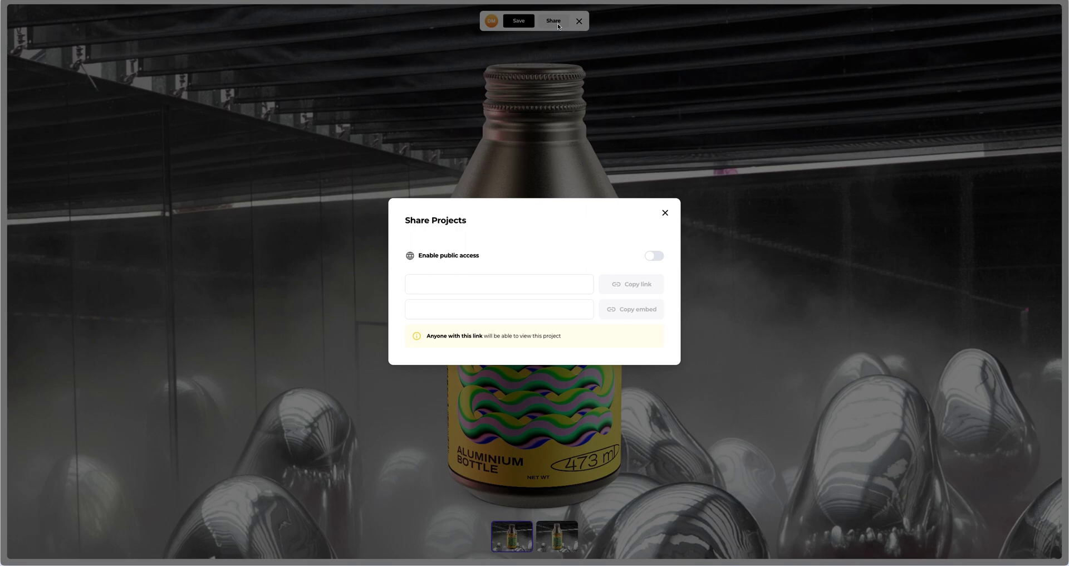
{"action": "left_click", "coordinate": [650, 256]}
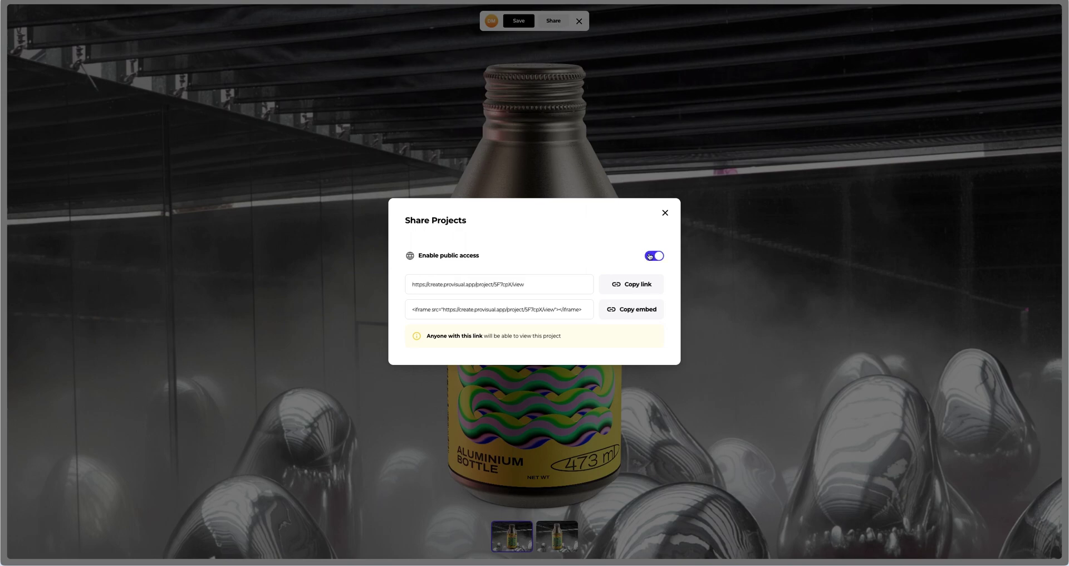